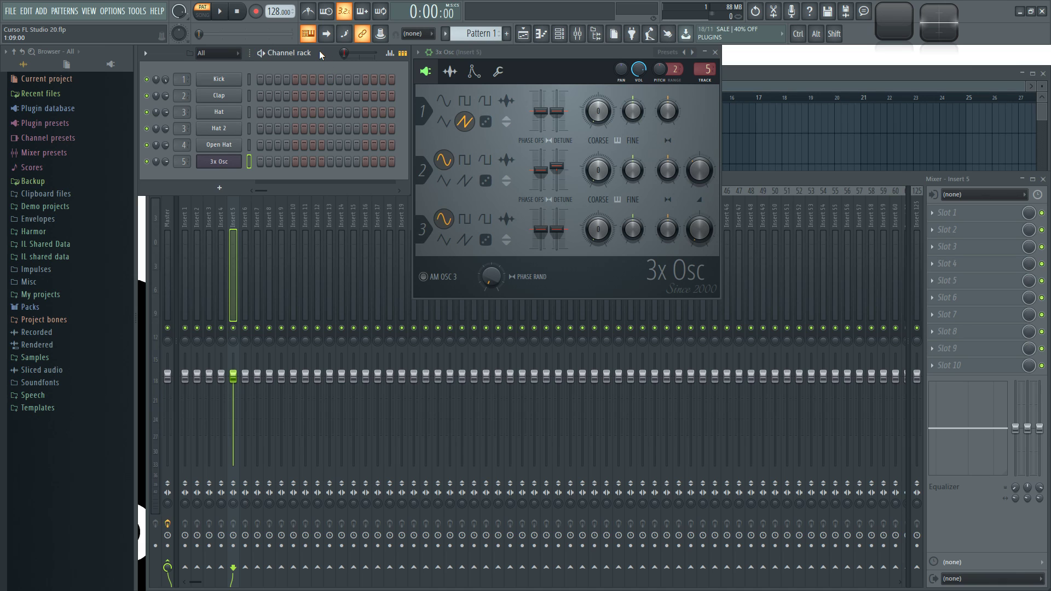
- Close the mixer and playlist windows
left_click(1043, 179)
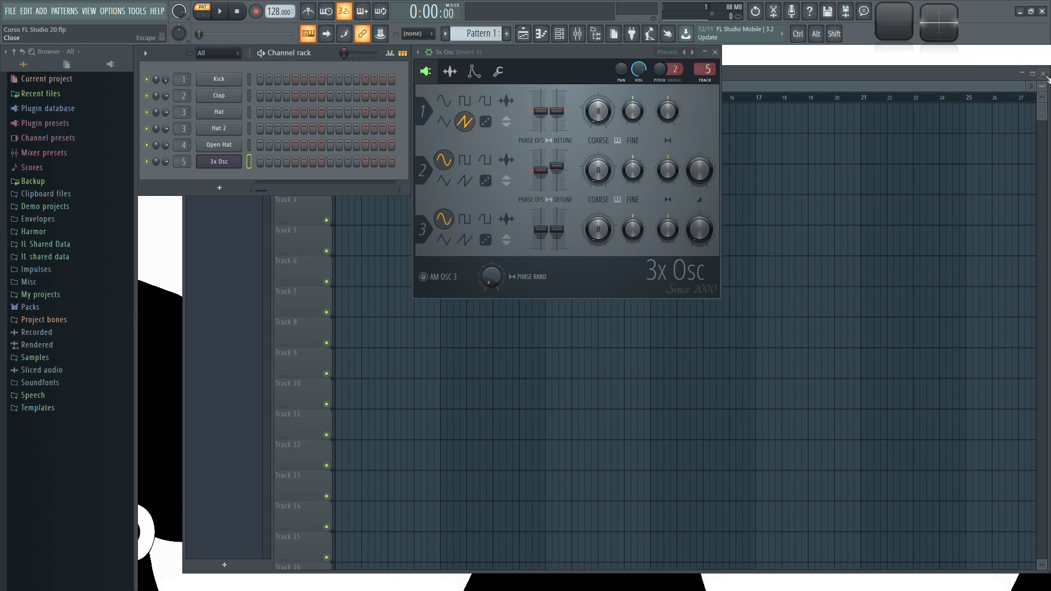
left_click(1044, 74)
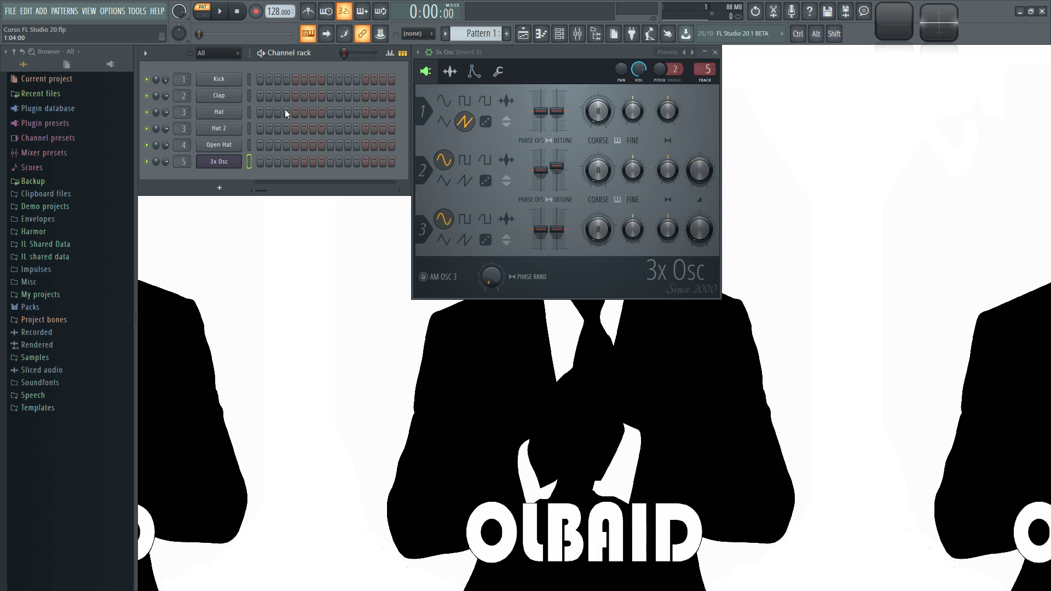
- Activate Hat steps 2–4, 6–8, 10–12 and 14–16 and play the pattern
left_click_drag(268, 111, 284, 111)
left_click_drag(373, 110, 396, 110)
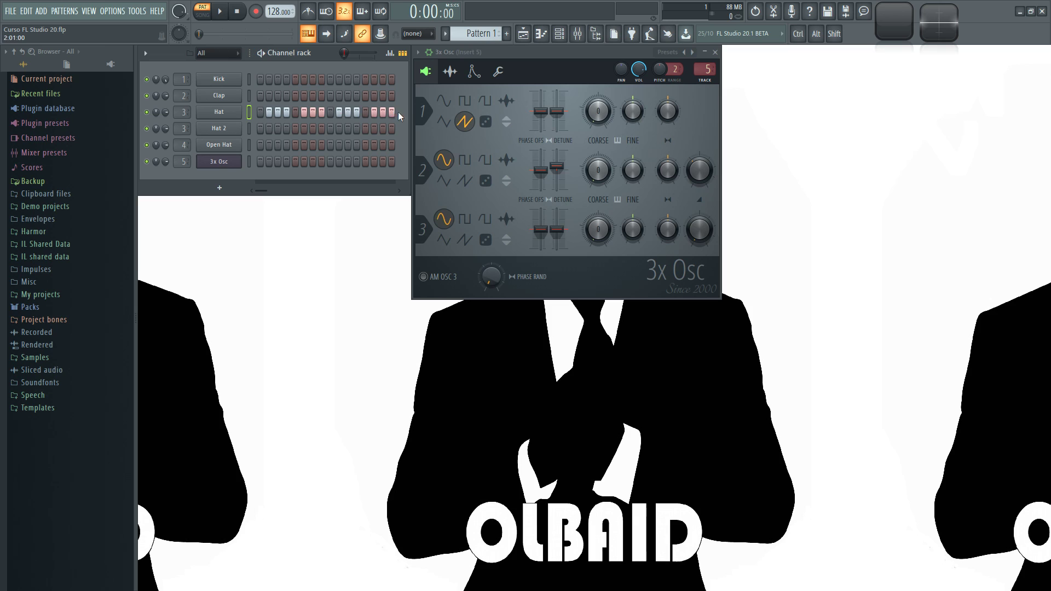
key("space")
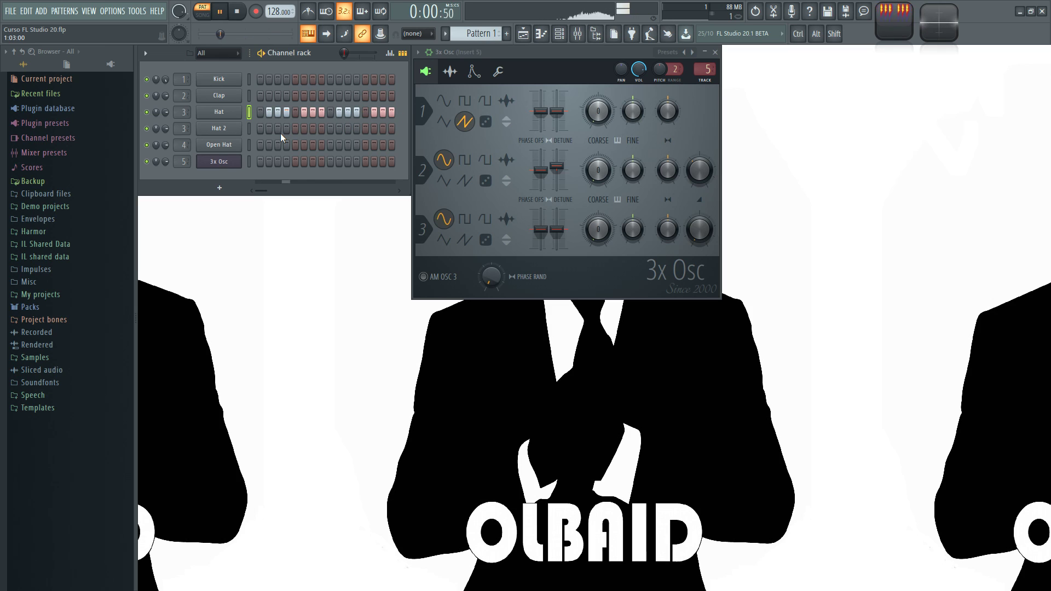
key("space")
- Close the 3x Osc window and play the pattern while toggling Hat step 1
left_click(717, 53)
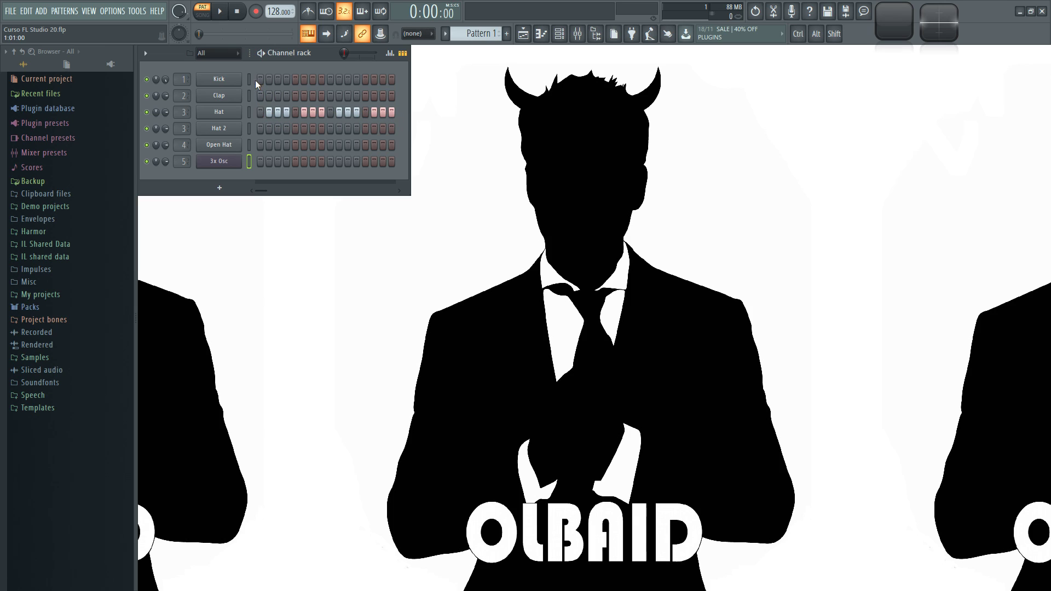
left_click(259, 112)
key("space")
key("space")
left_click(305, 111)
- Widen the channel rack to 64 steps and add Hat hits on steps 20, 32, 47, 48, 55, 63 and 64
left_click_drag(410, 141, 542, 153)
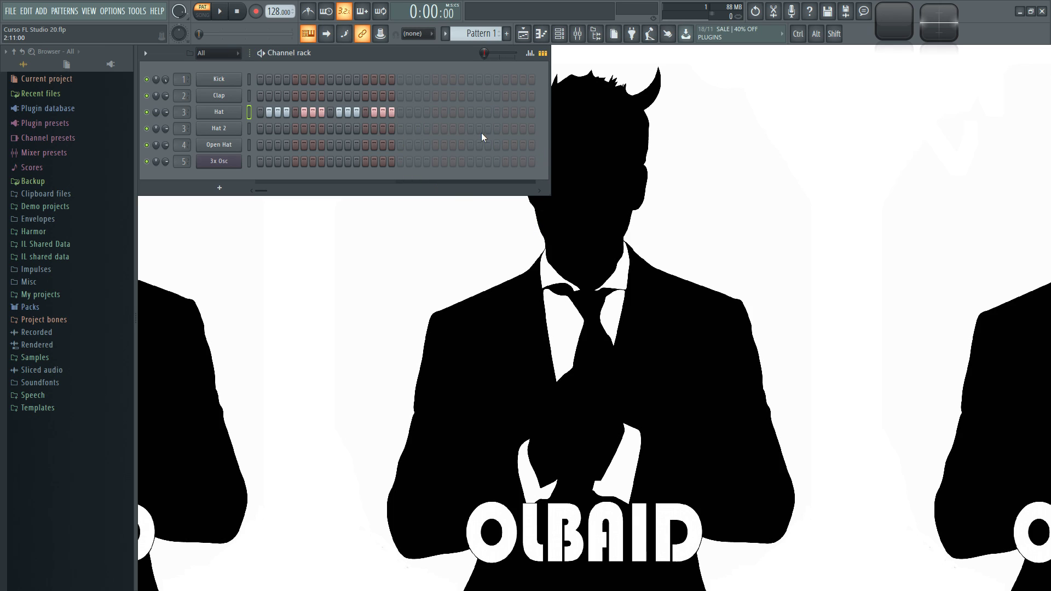
left_click_drag(551, 133, 832, 136)
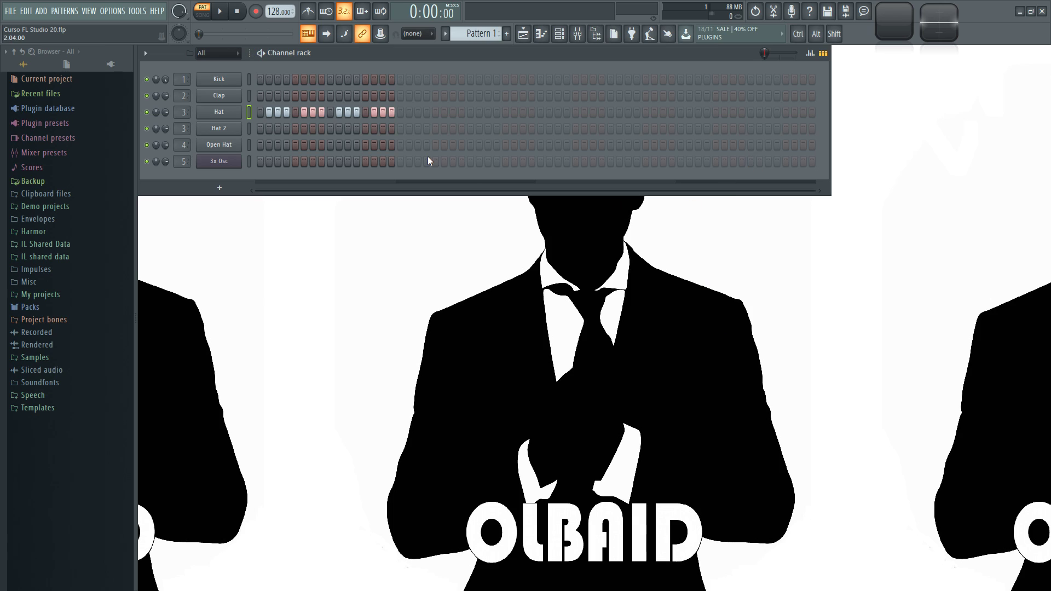
left_click(427, 112)
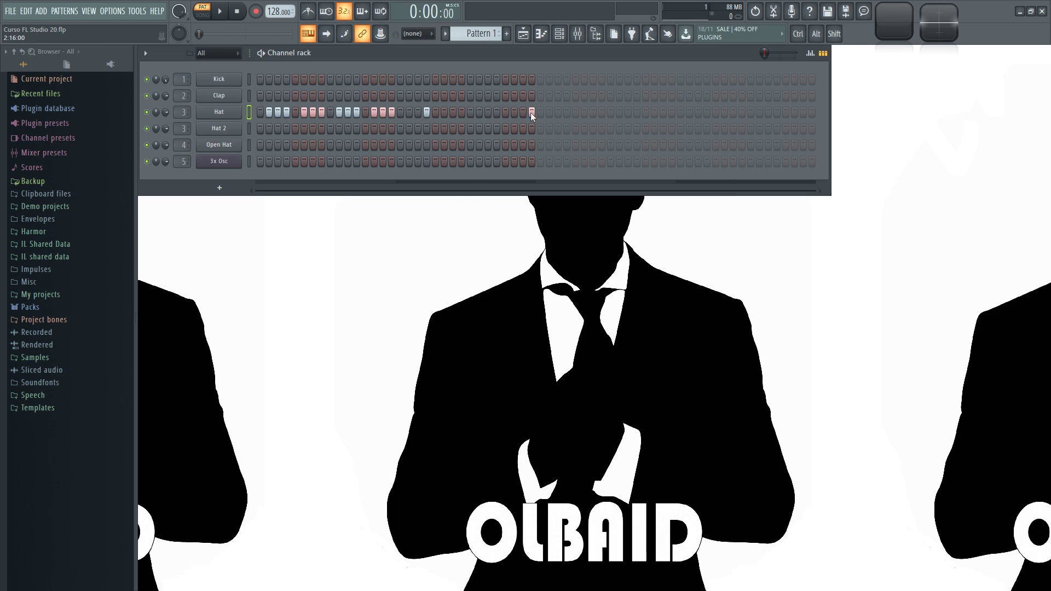
left_click(672, 113)
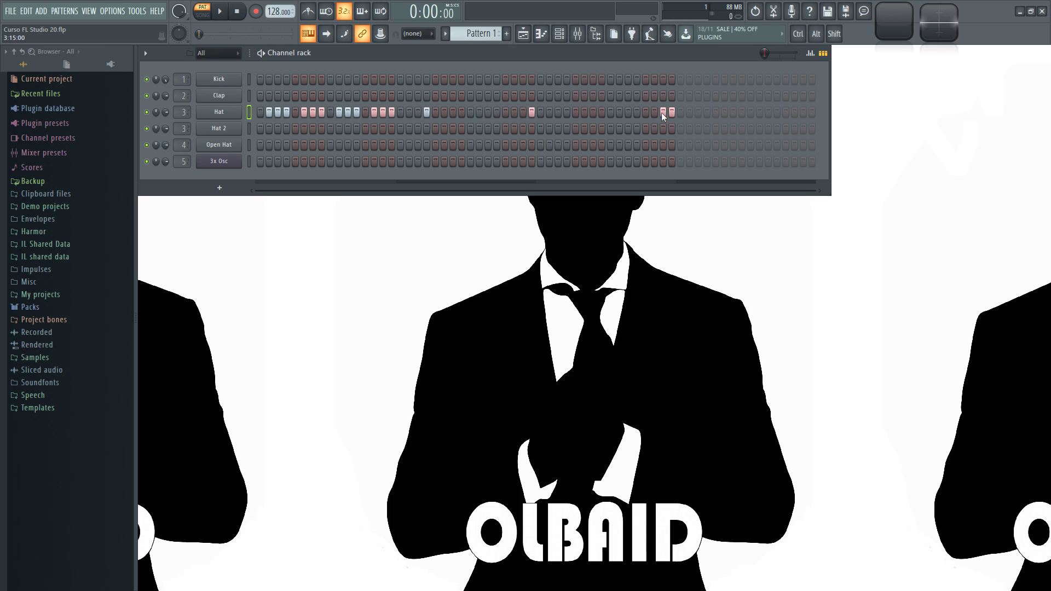
left_click(733, 112)
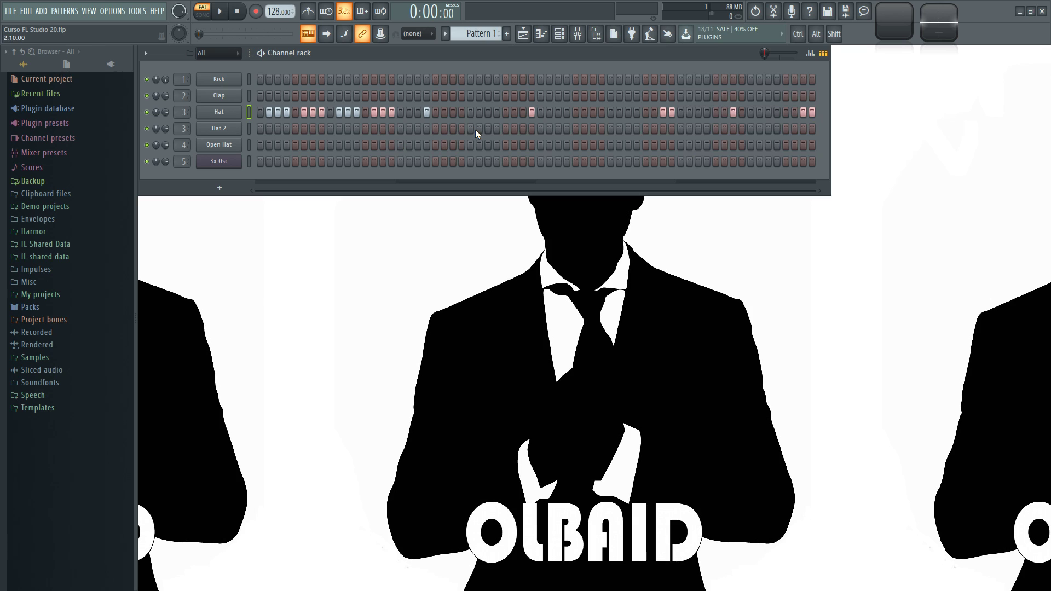
- Place a Pattern 1 clip at bar 1 on Track 2 of the playlist and return to the channel rack
key("F5")
mouse_move(364, 157)
left_mouse_down()
mouse_move(415, 157)
mouse_move(383, 160)
left_mouse_up()
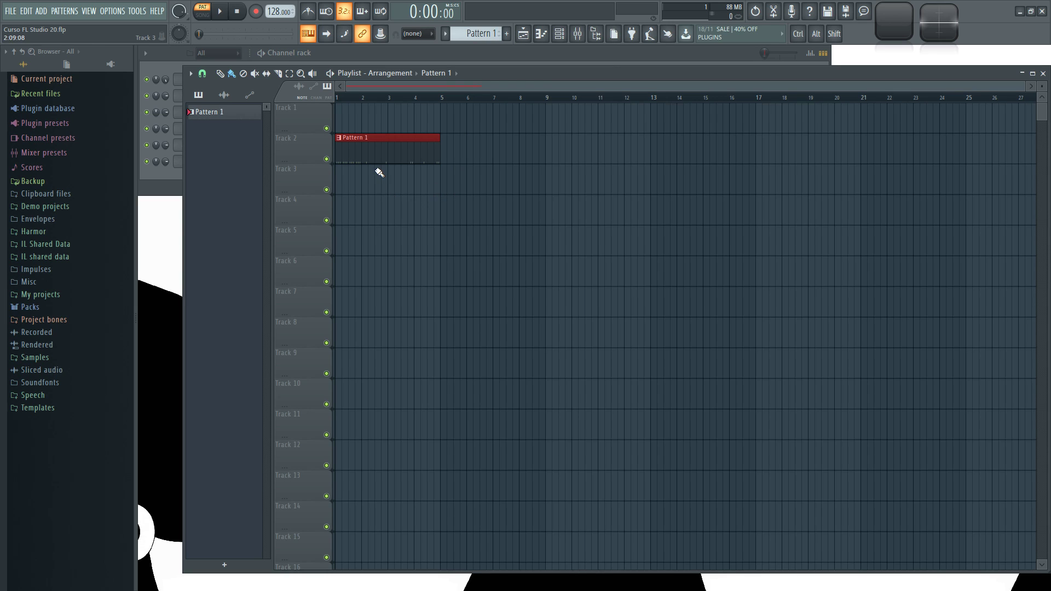
left_click(506, 49)
- Narrow the channel rack to 16 steps, then widen it back to 64 steps
left_click_drag(831, 121, 411, 165)
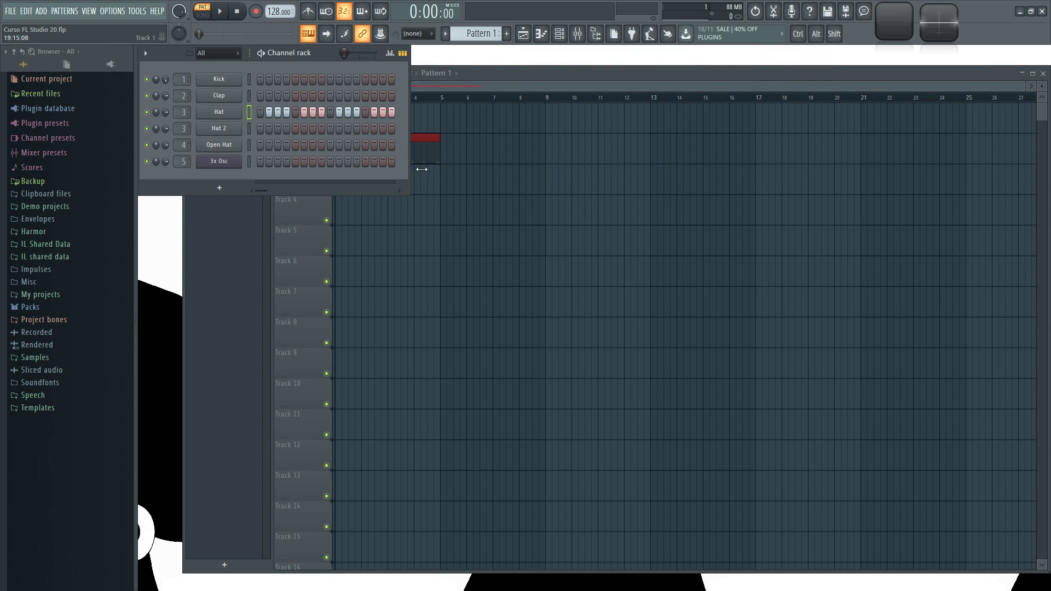
left_click(511, 80)
left_click(323, 51)
left_click_drag(411, 119, 889, 144)
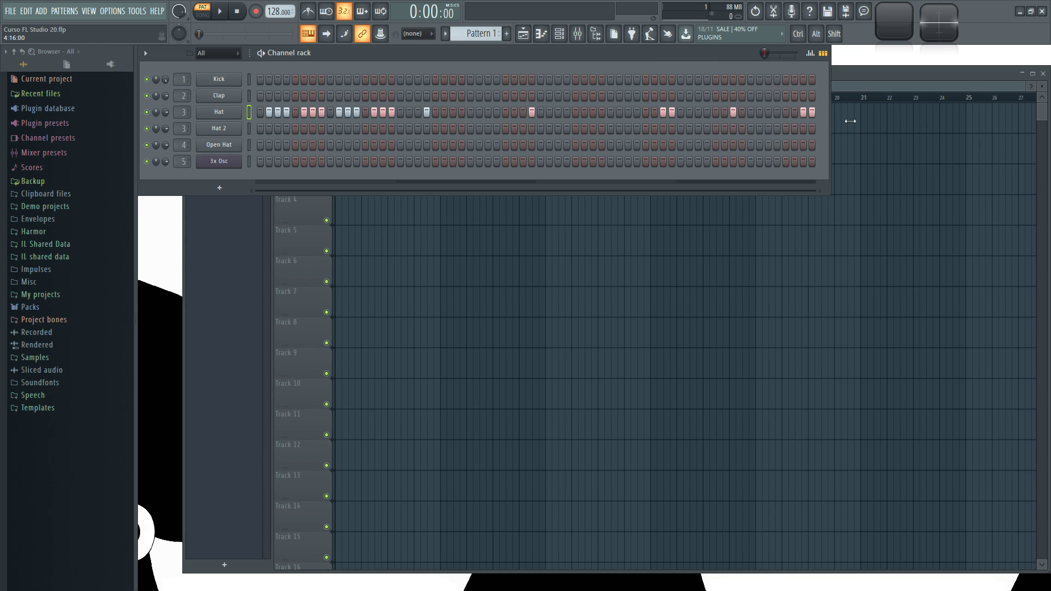
- Clear the Hat hits after step 16 and check the Pattern 1 clip's length in the playlist
left_click_drag(810, 111, 429, 120)
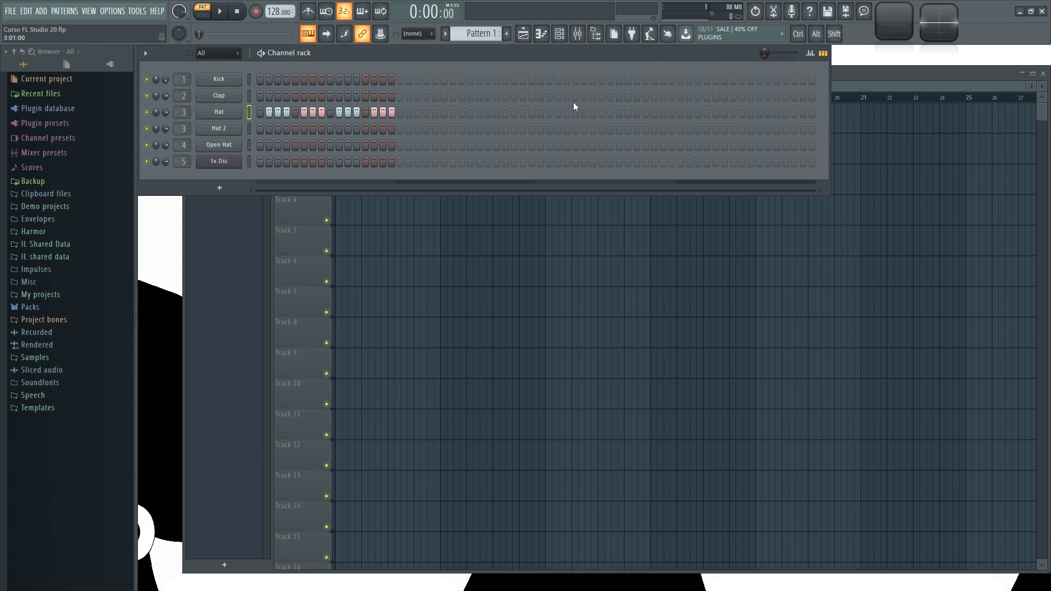
left_click(854, 74)
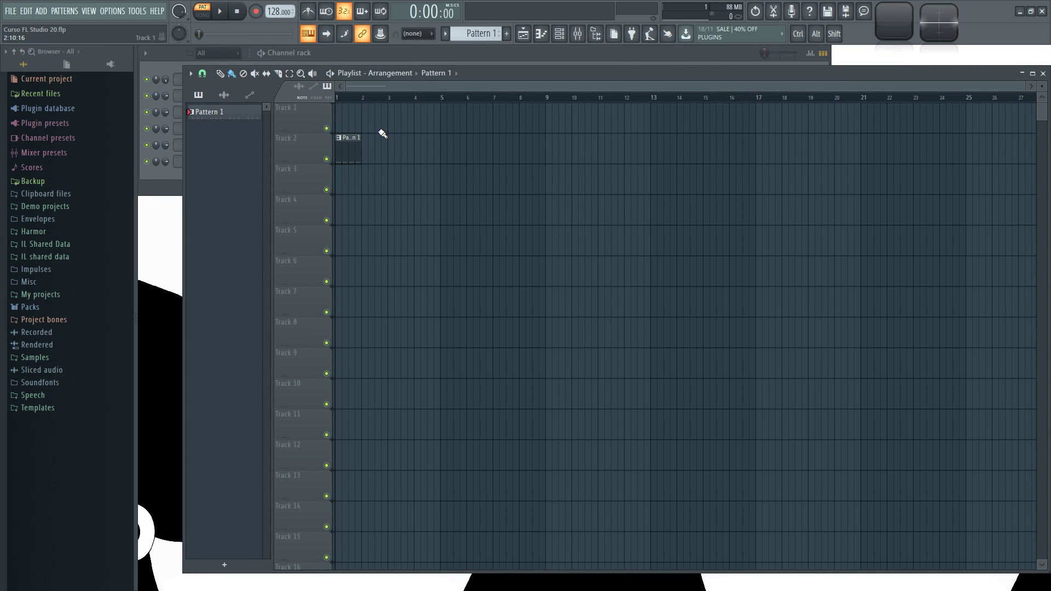
left_click(429, 53)
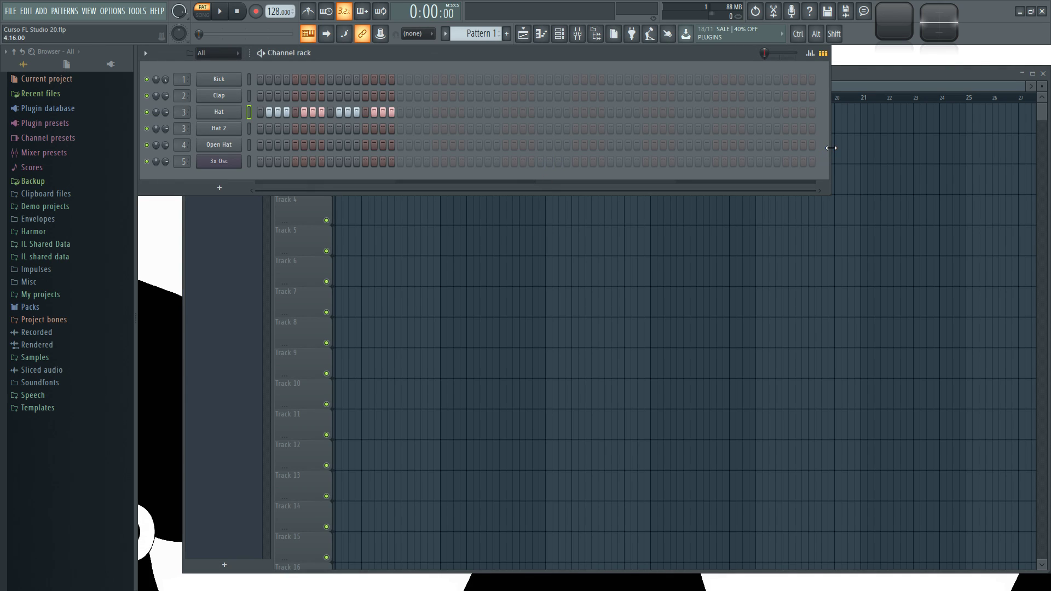
- Add Hat hits on steps 18–20, 23, 27 and 31 and narrow the channel rack to 32 steps
left_click_drag(413, 111, 421, 110)
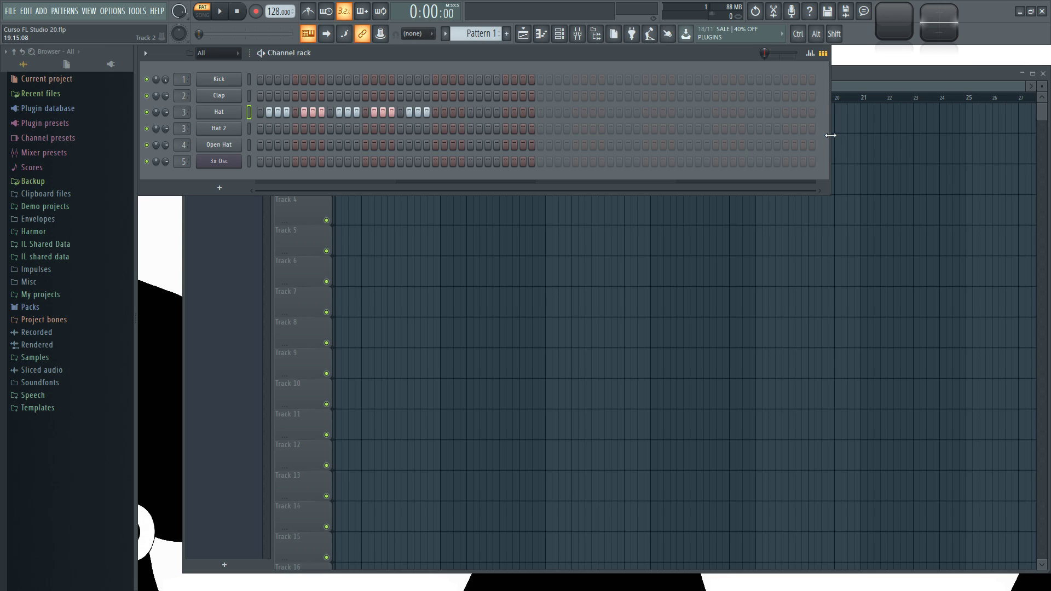
left_click_drag(830, 138, 554, 157)
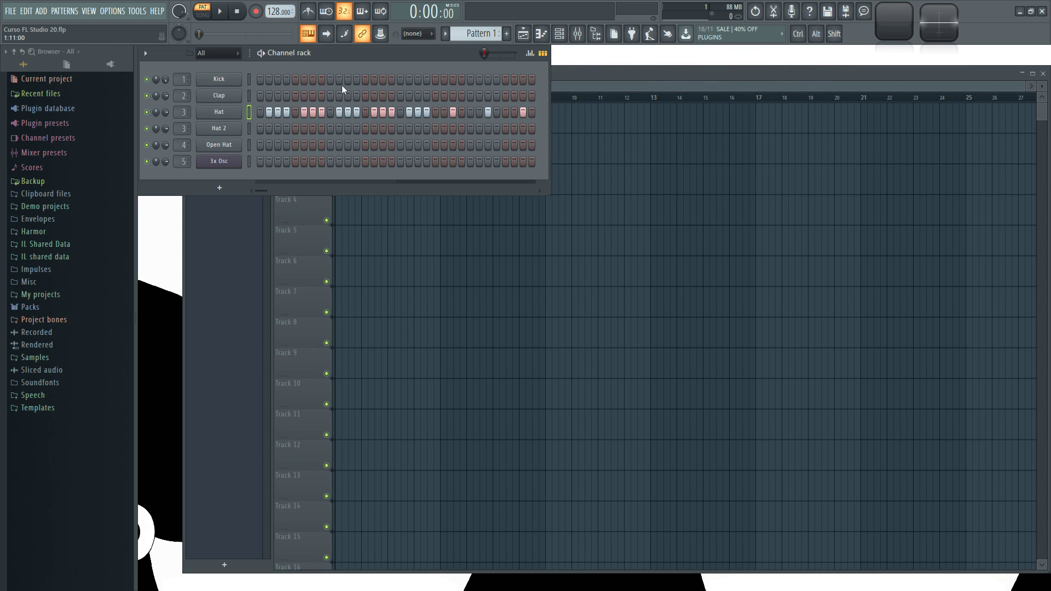
- Build a 32-step beat with Kick every 4 steps, Clap on steps 5, 13, 21 and 29, plus scattered Hat 2 hits, and play it
right_click(241, 80)
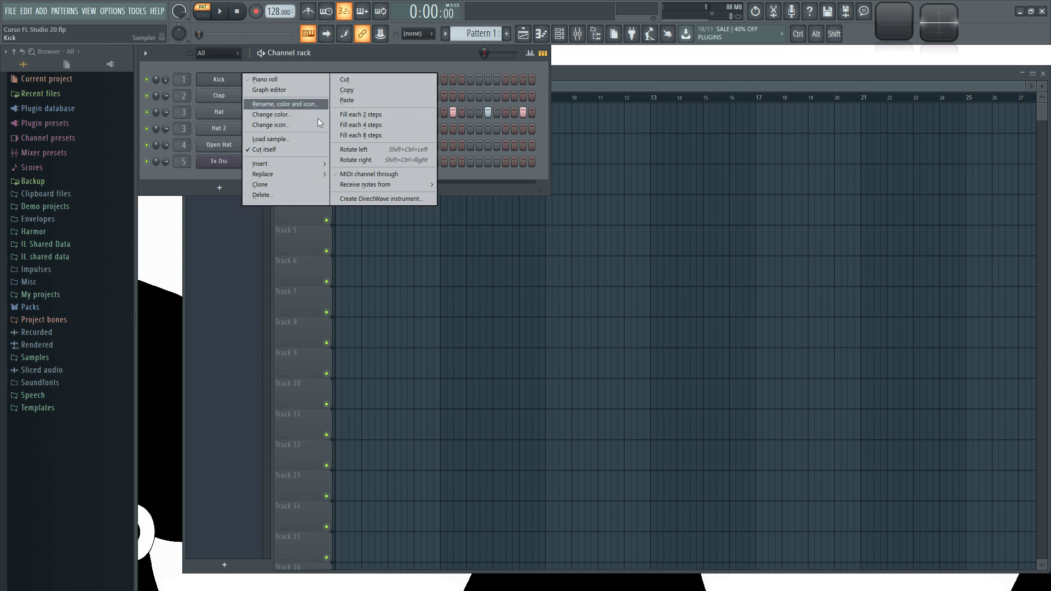
left_click(373, 125)
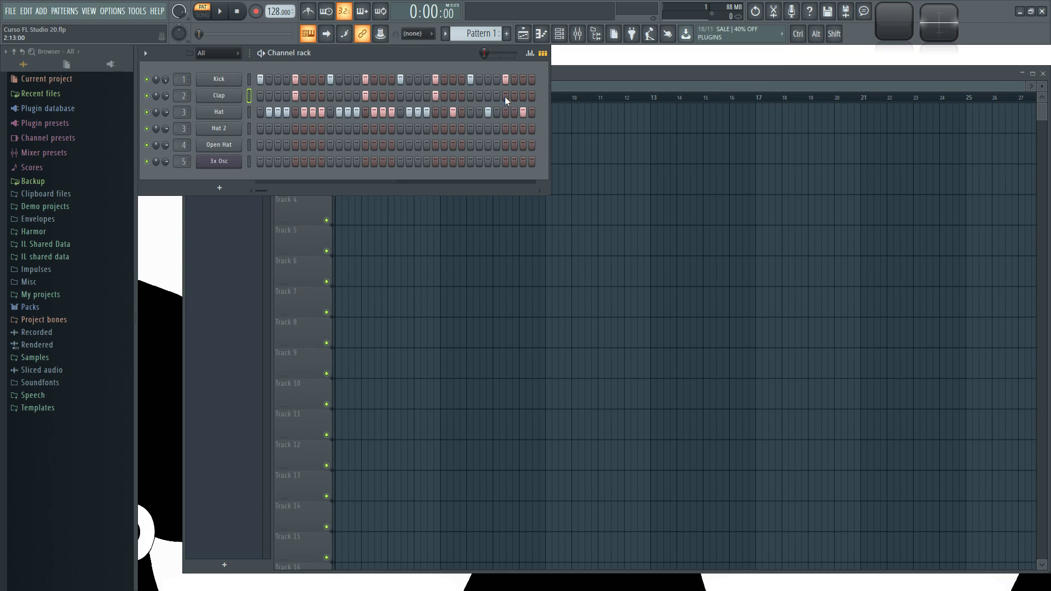
left_click_drag(310, 128, 326, 127)
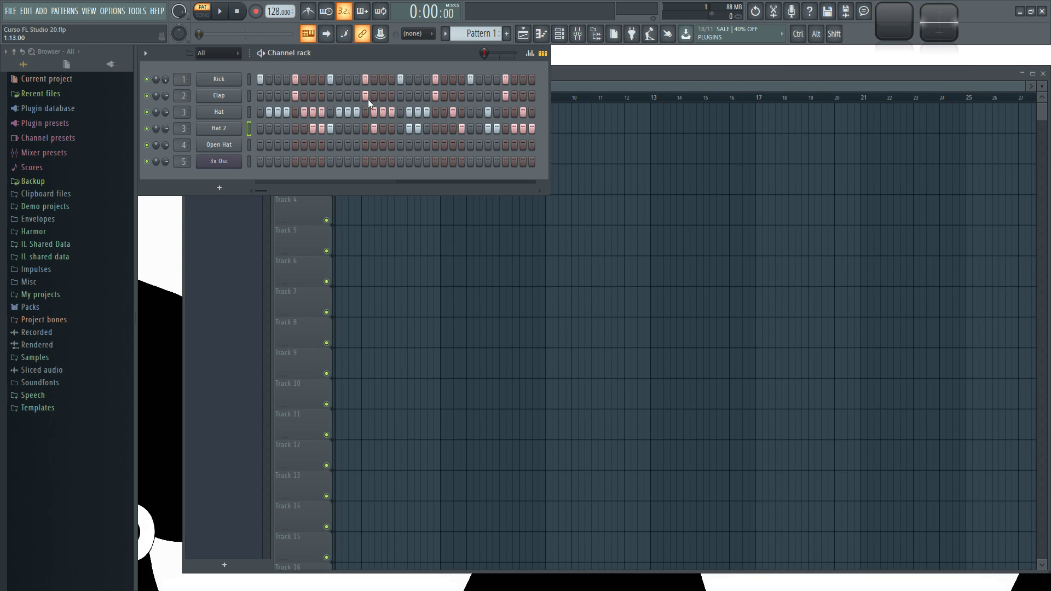
key("space")
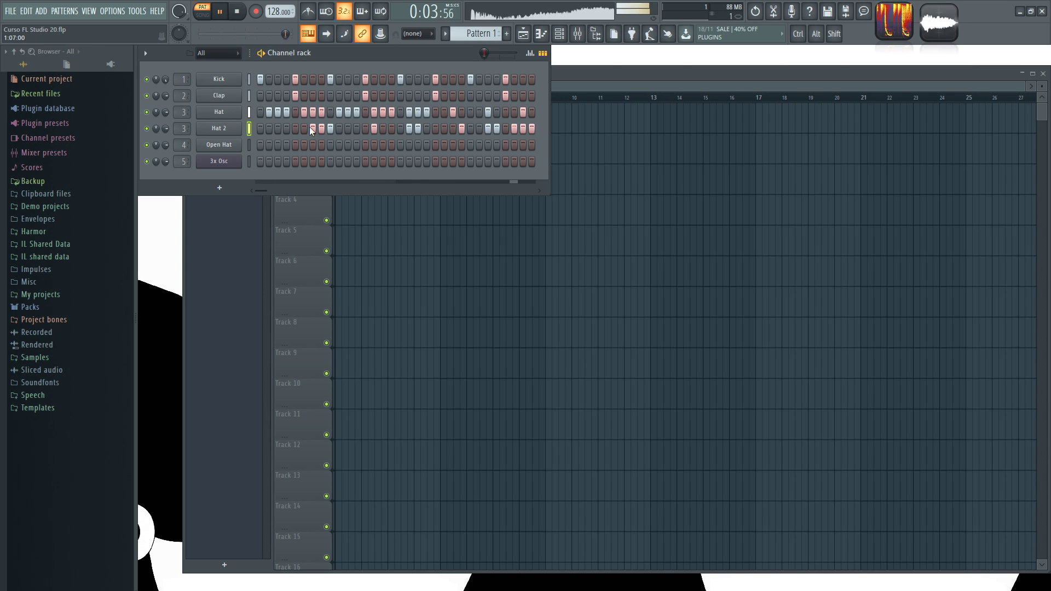
key("space")
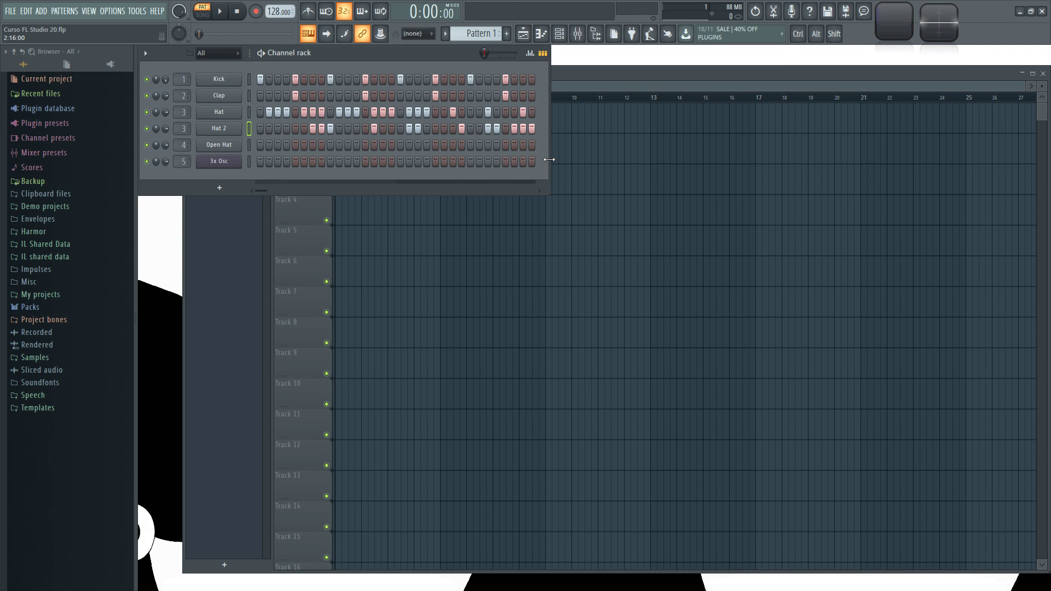
- Clear every Kick, Clap, Hat and Hat 2 step and narrow the channel rack to 16 steps
left_click_drag(548, 159, 550, 181)
left_click_drag(541, 127, 297, 126)
left_click_drag(531, 113, 261, 112)
mouse_move(507, 94)
left_mouse_down()
mouse_move(364, 94)
mouse_move(461, 78)
mouse_move(403, 79)
left_mouse_up()
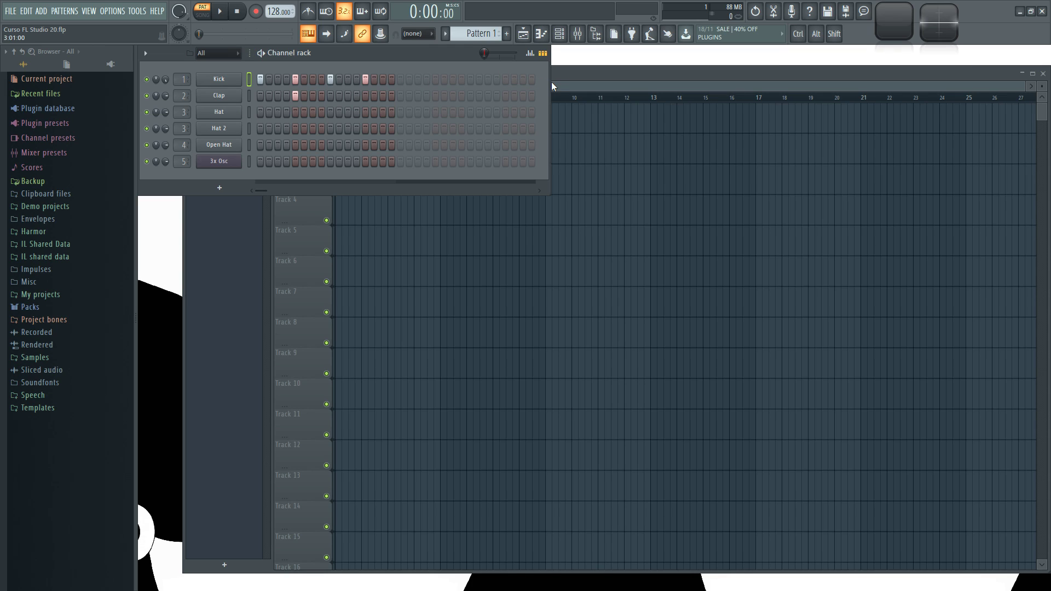
left_click_drag(549, 82, 410, 71)
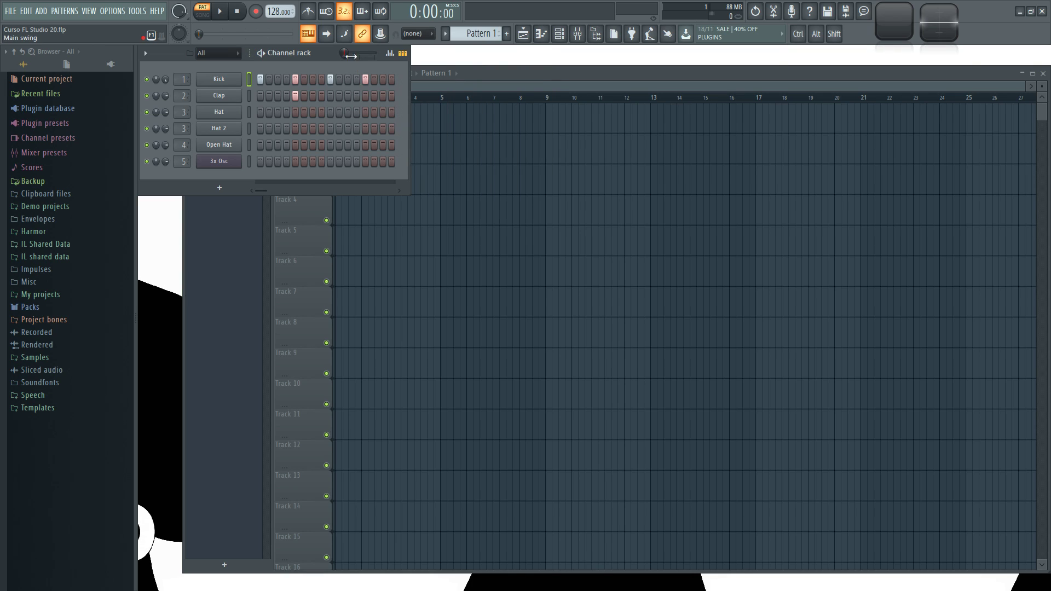
mouse_move(345, 53)
left_mouse_down()
mouse_move(375, 53)
mouse_move(344, 53)
mouse_move(396, 77)
left_mouse_up()
left_click(295, 95)
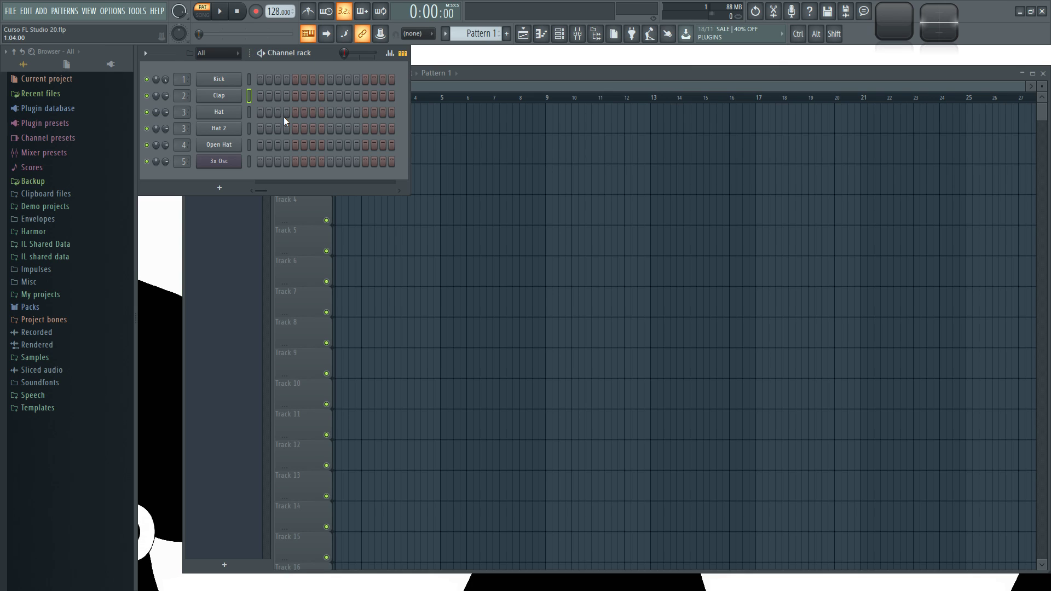
- Fill all 16 Hat steps and play the pattern without swing
left_click_drag(258, 112, 461, 111)
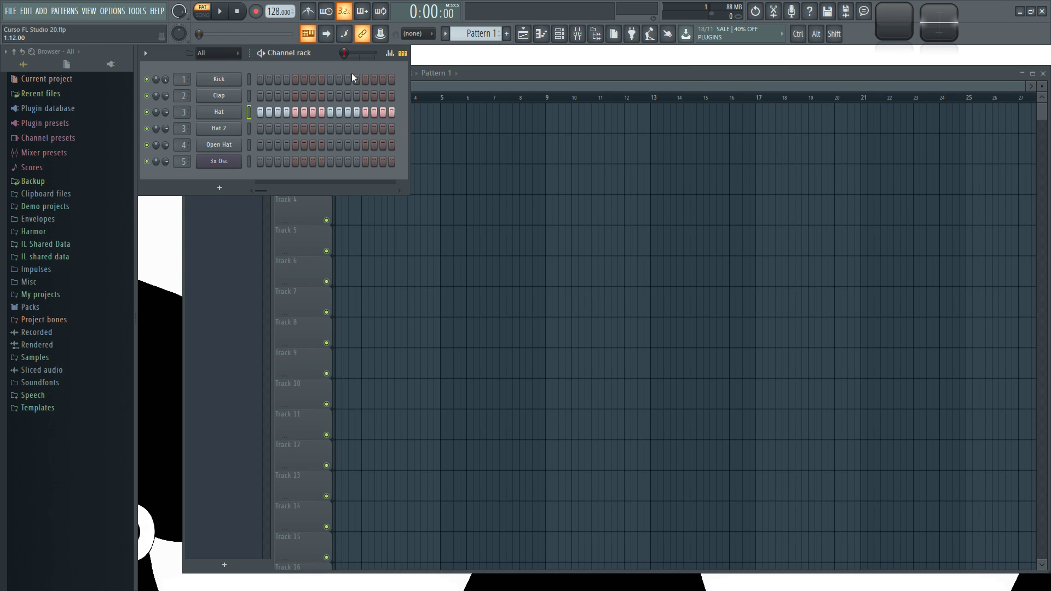
mouse_move(344, 53)
left_mouse_down()
mouse_move(376, 53)
mouse_move(344, 53)
left_mouse_up()
key("space")
mouse_move(345, 53)
left_mouse_down()
mouse_move(374, 53)
mouse_move(344, 53)
left_mouse_up()
key("space")
- Set the tempo to 60 BPM and play the Hat pattern at that speed
left_click_drag(276, 11, 275, 38)
left_click_drag(273, 160, 273, 162)
key("space")
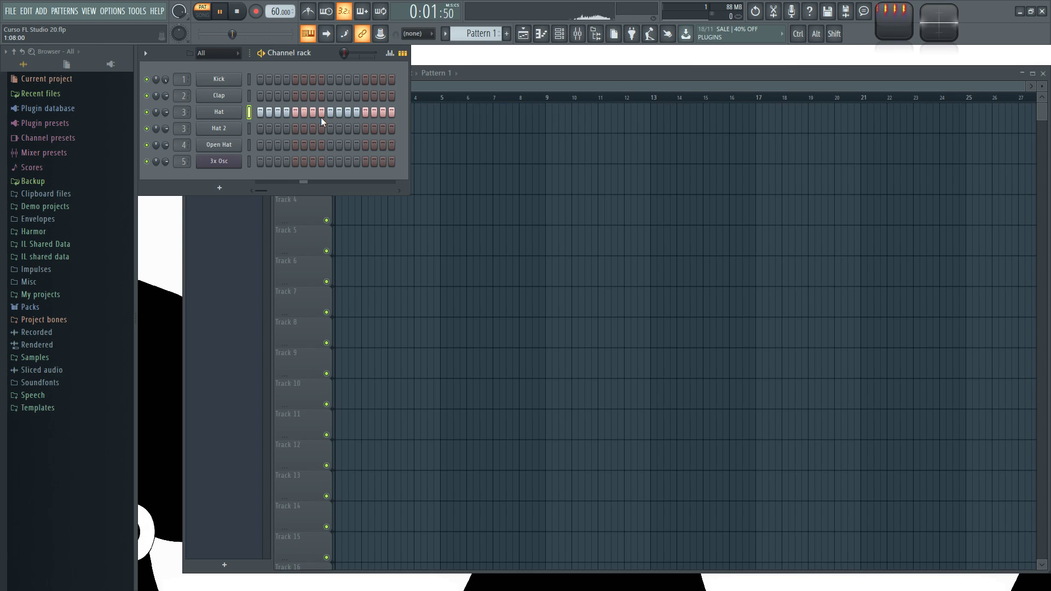
key("space")
- Raise the main swing to its maximum and play the Hat pattern twice
left_click_drag(356, 53, 380, 51)
key("space")
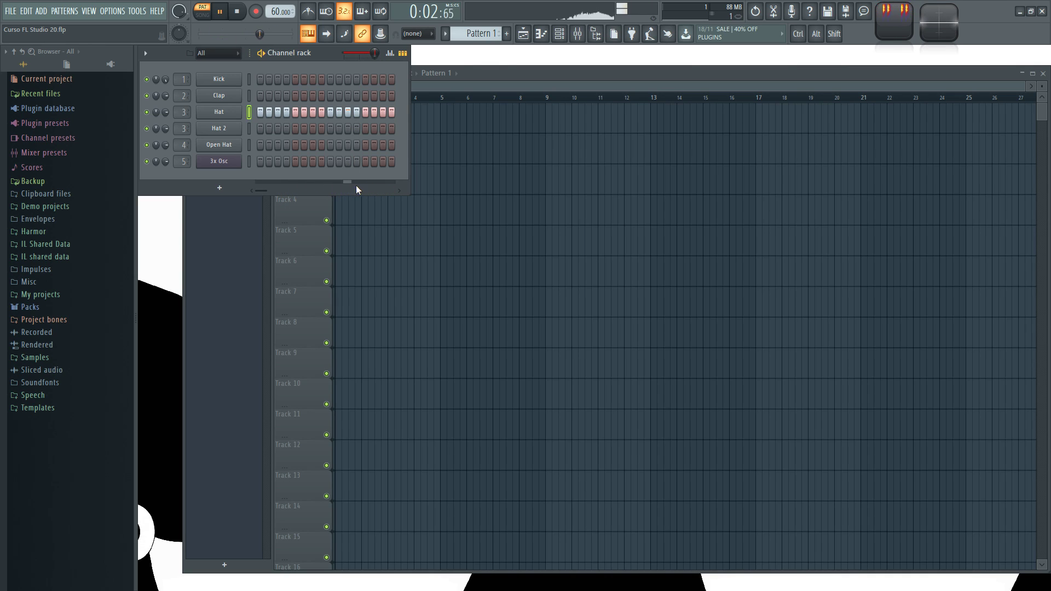
key("space")
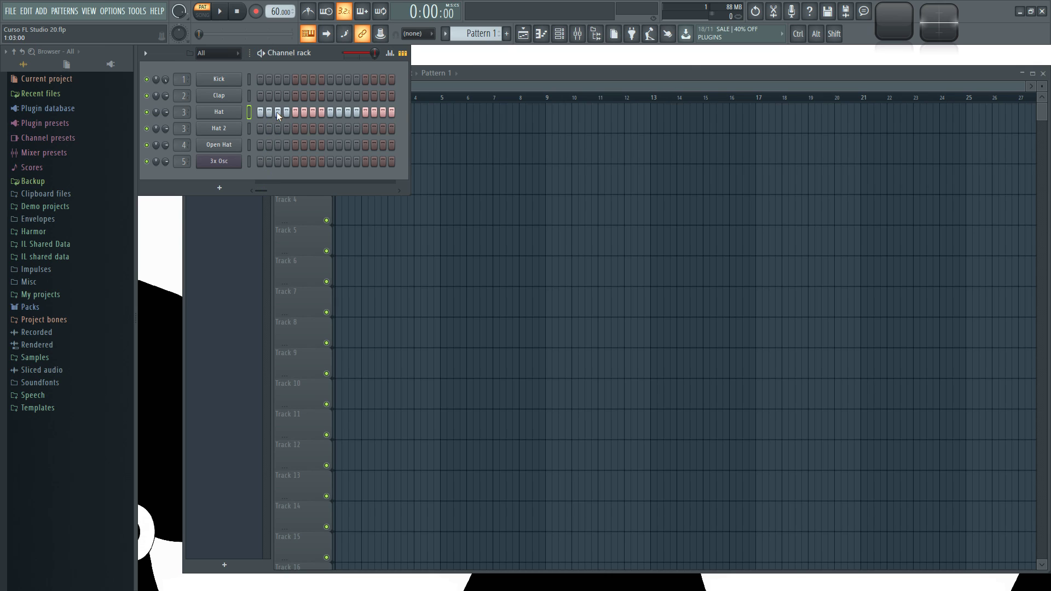
key("space")
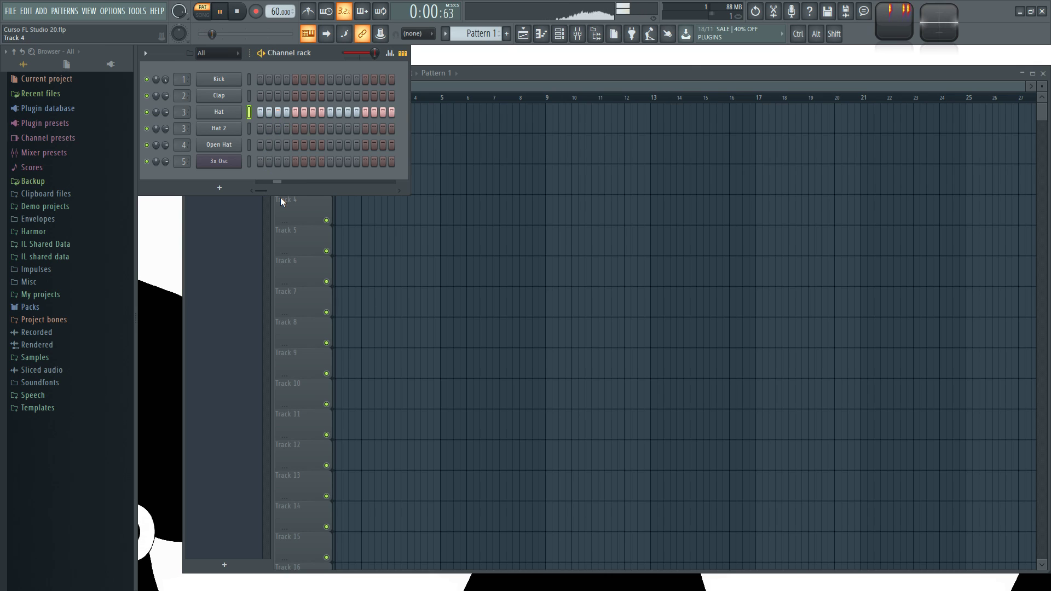
key("space")
- Reset the main swing to its minimum and play the straight Hat pattern for comparison
left_click_drag(380, 55, 344, 55)
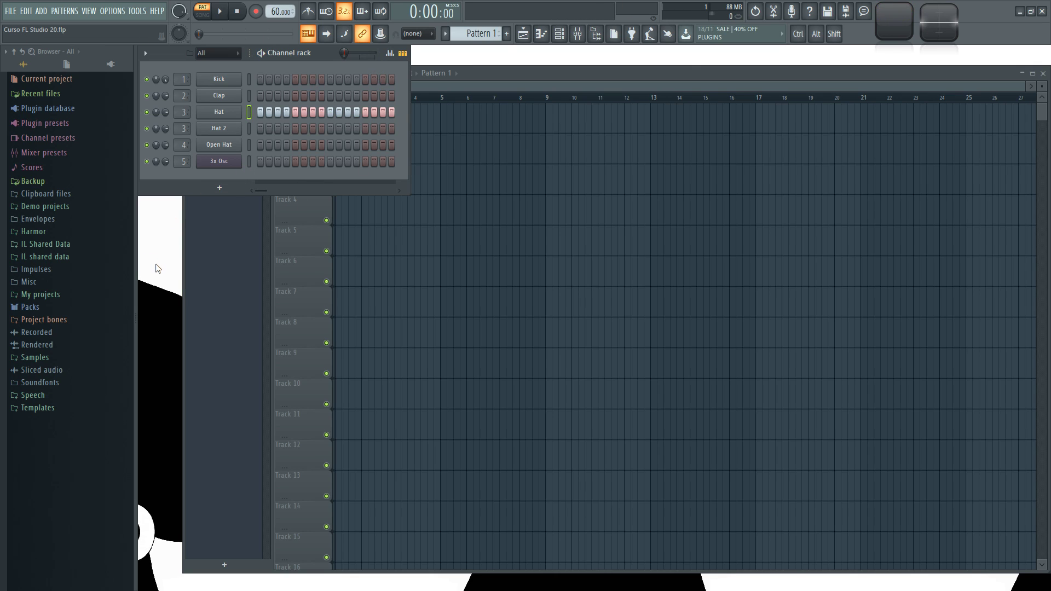
key("space")
key("space")
key("space")
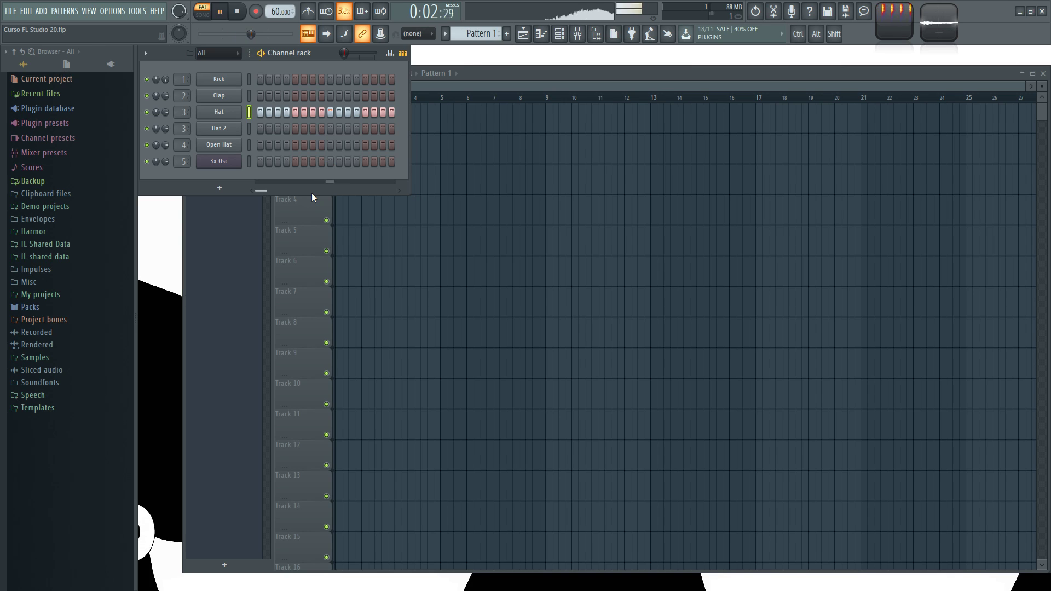
key("space")
- Turn the main swing back up to its maximum and play the Hat pattern again
left_click_drag(344, 53, 375, 53)
key("space")
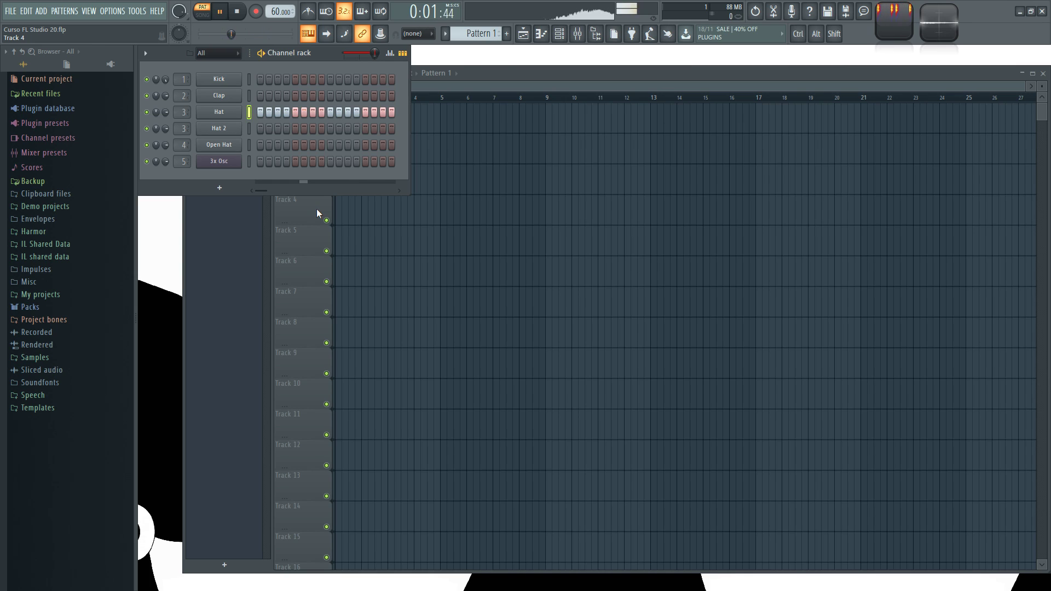
key("space")
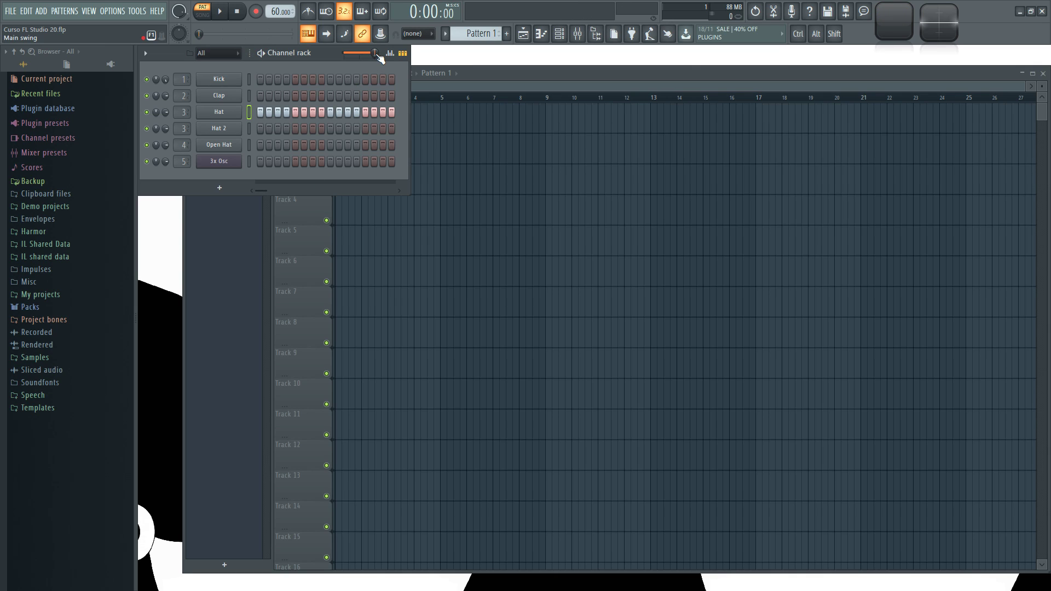
- Lower the main swing, clear the Hat channel and refill it with a note on every second step
left_click_drag(374, 54, 342, 54)
left_click(261, 112)
left_click_drag(266, 110, 399, 109)
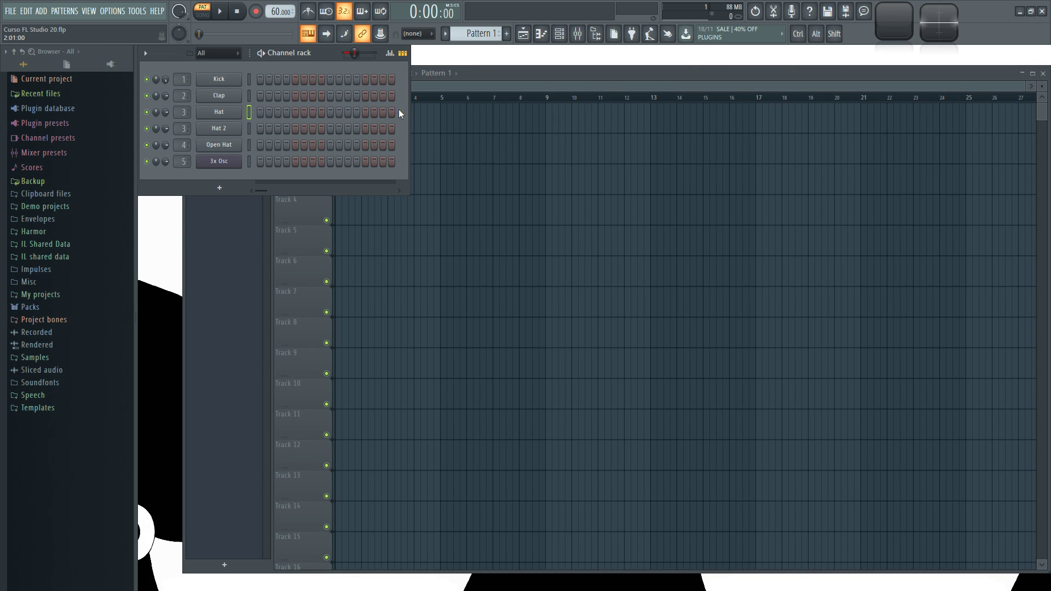
right_click(241, 111)
left_click(373, 146)
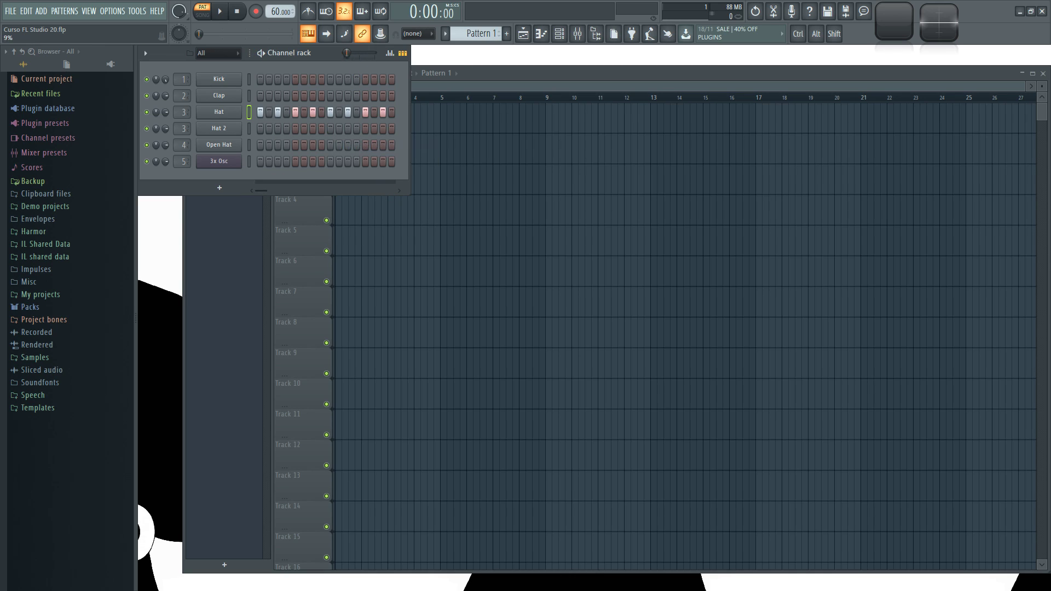
- Raise the main swing to its maximum and play the two-step Hat pattern to hear the effect
key("space")
left_click_drag(344, 52, 375, 53)
key("space")
key("space")
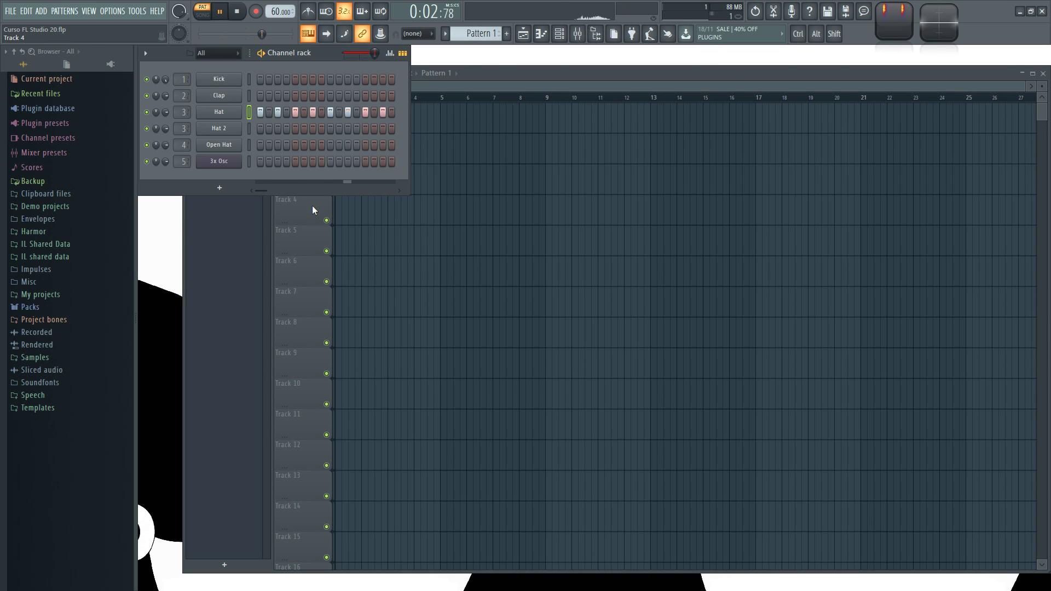
key("space")
- Set the tempo to 30 BPM and play the Hat pattern with maximum swing
left_click_drag(280, 11, 280, 20)
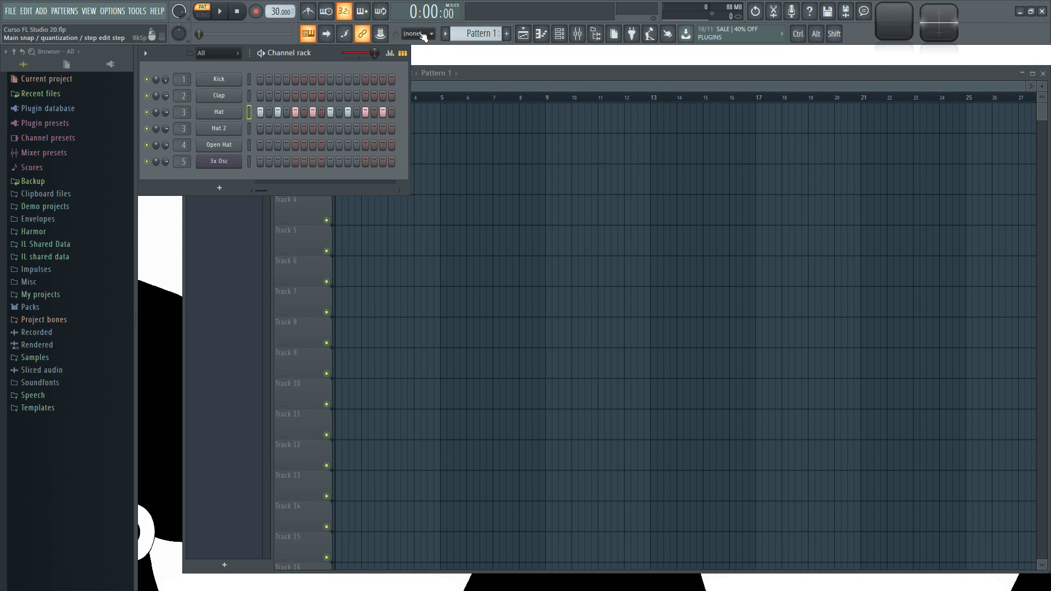
key("space")
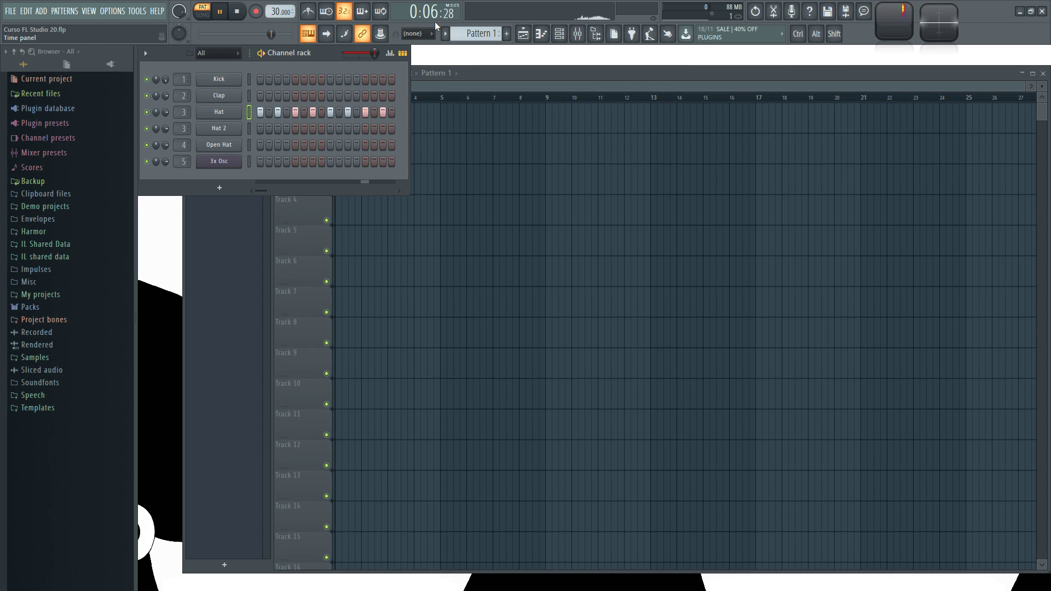
key("space")
- Lower the main swing to its minimum and play the Hat pattern at 30 BPM for comparison
left_click_drag(375, 53, 345, 53)
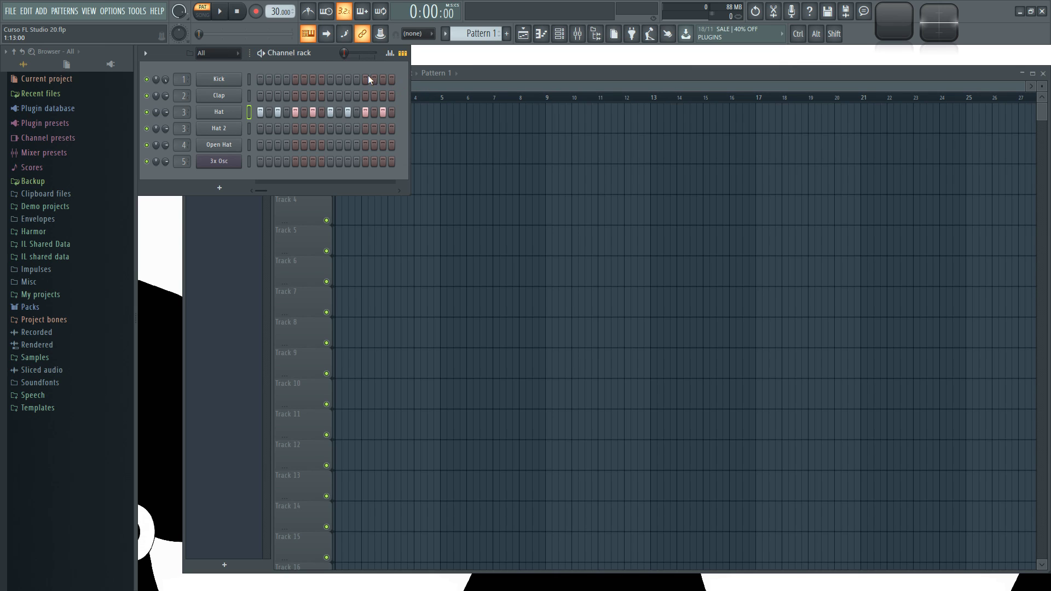
key("space")
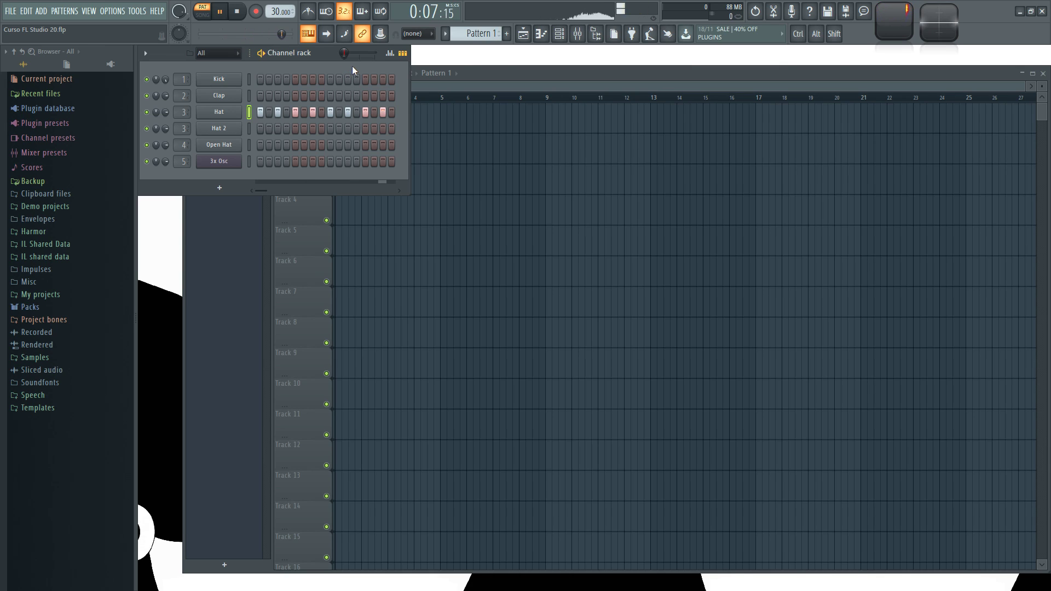
key("space")
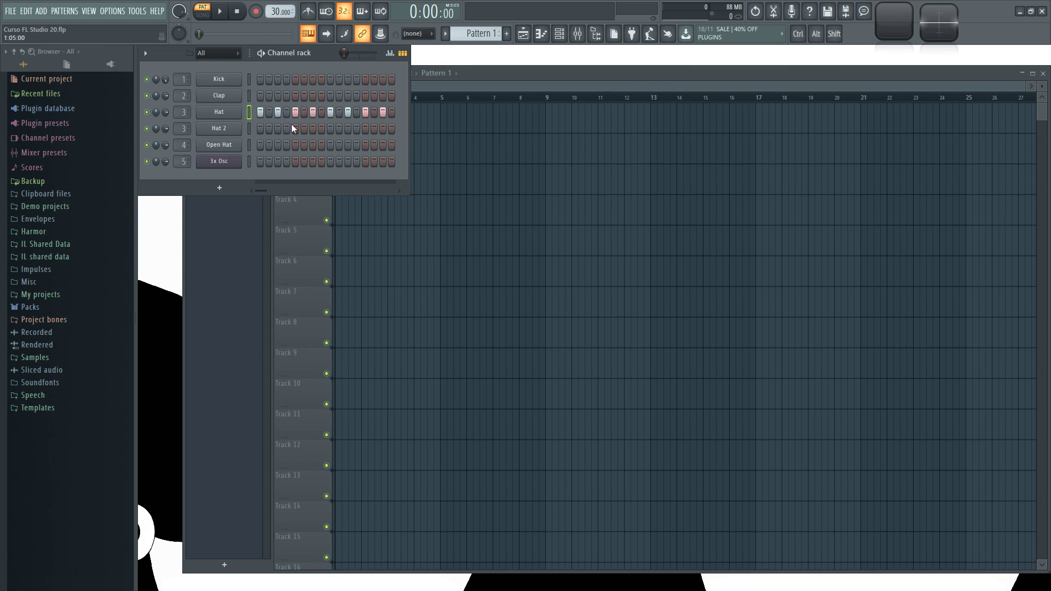
- Set the tempo to 120 BPM and fill every second step of the Hat 2 channel
left_click_drag(279, 13, 279, 1)
right_click(229, 128)
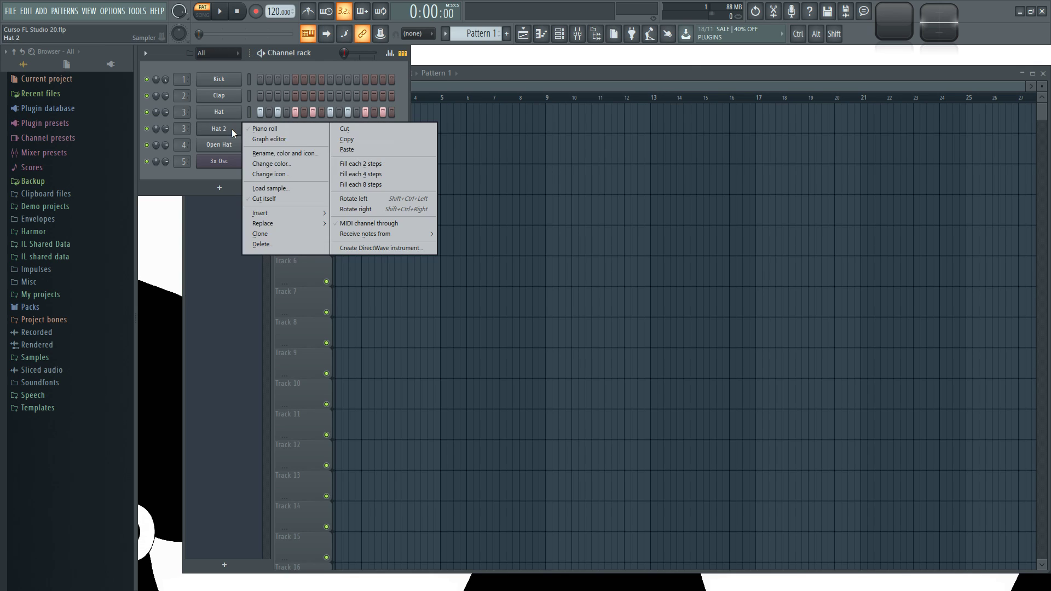
left_click(355, 174)
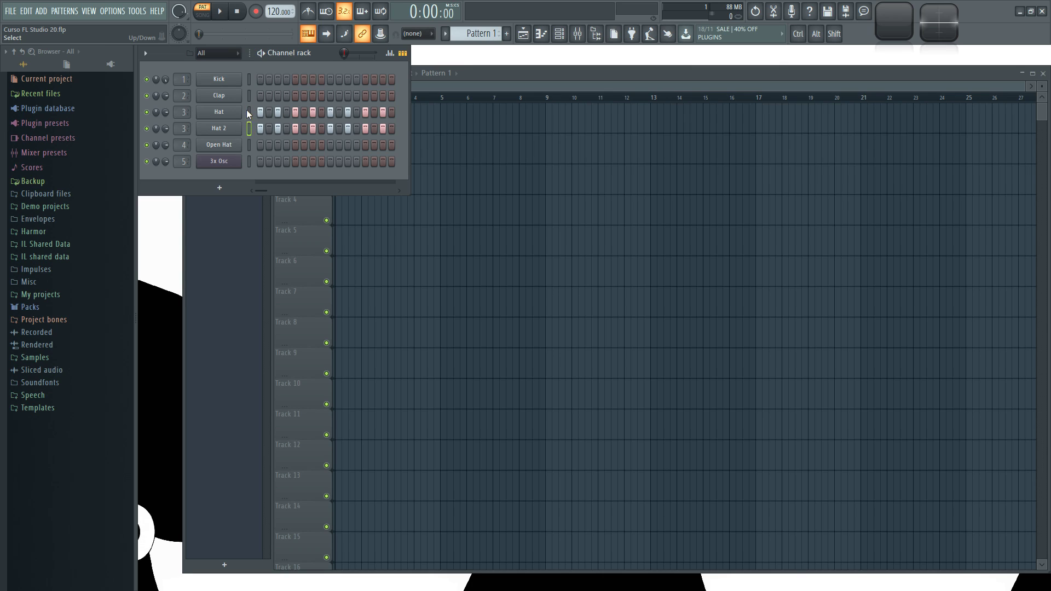
- Rotate the Hat 2 steps right by one so they alternate with the Hat steps
key("ctrl+shift")
key("ctrl+shift+Right")
key("ctrl+shift+Left")
key("ctrl+shift+Right")
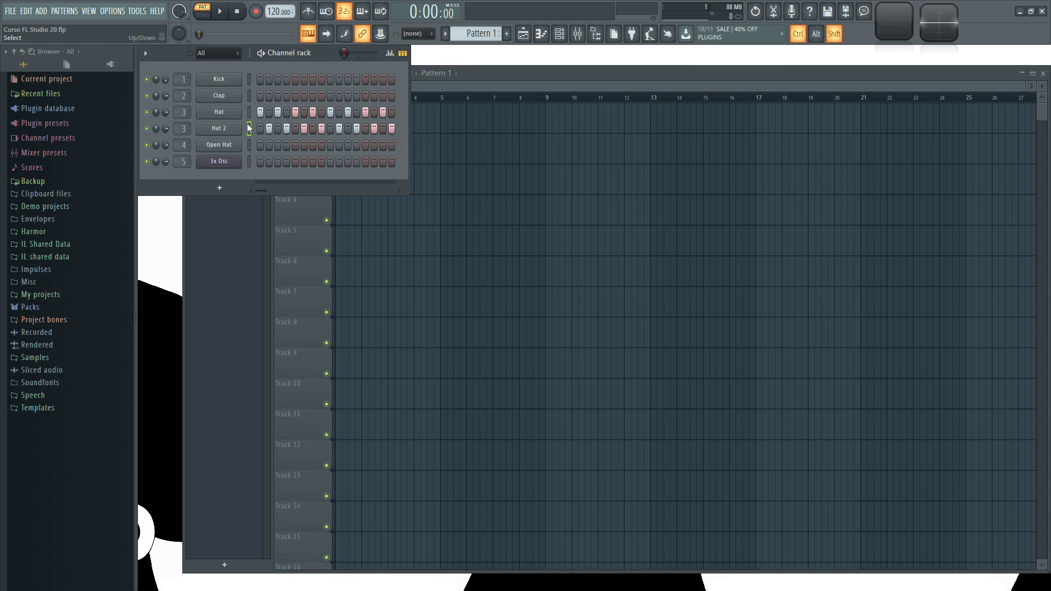
key("ctrl+shift+Left")
key("ctrl+shift+Right")
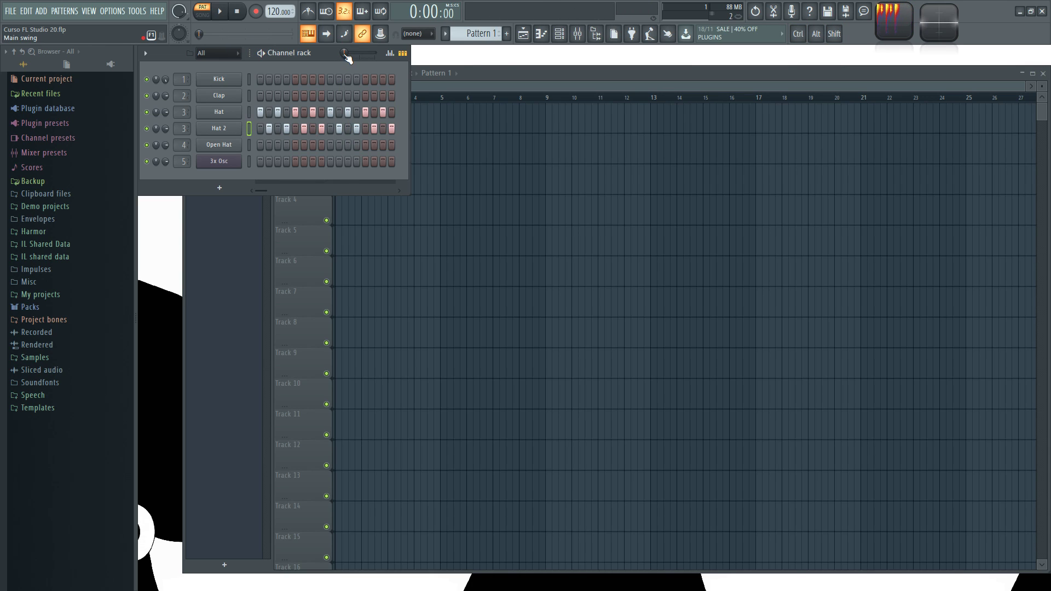
- Play the alternating hats while raising the main swing to its maximum and bringing it back down
key("space")
left_click_drag(347, 56, 379, 57)
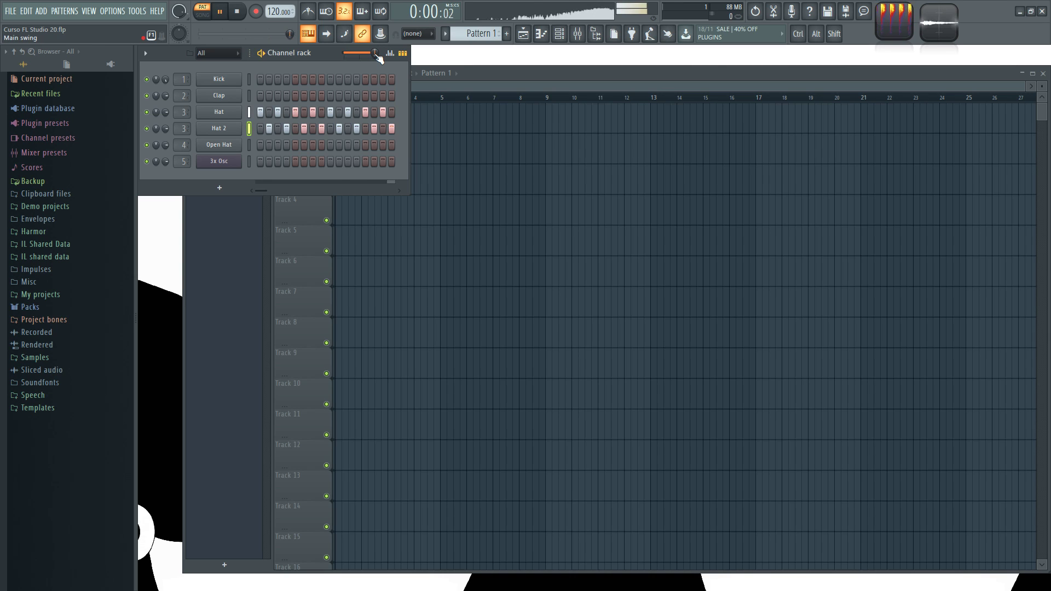
left_click_drag(377, 55, 350, 55)
key("space")
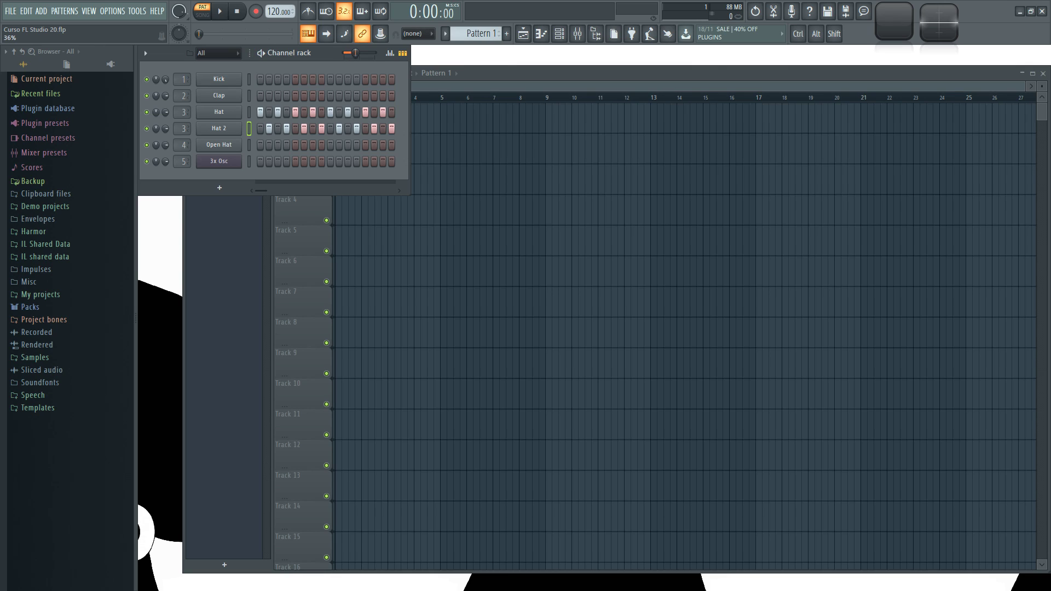
- Set the main swing to about 35% and play the alternating hats
mouse_move(358, 52)
left_mouse_down()
mouse_move(379, 53)
mouse_move(364, 53)
left_mouse_up()
mouse_move(374, 53)
left_mouse_down()
mouse_move(343, 52)
mouse_move(354, 53)
left_mouse_up()
key("space")
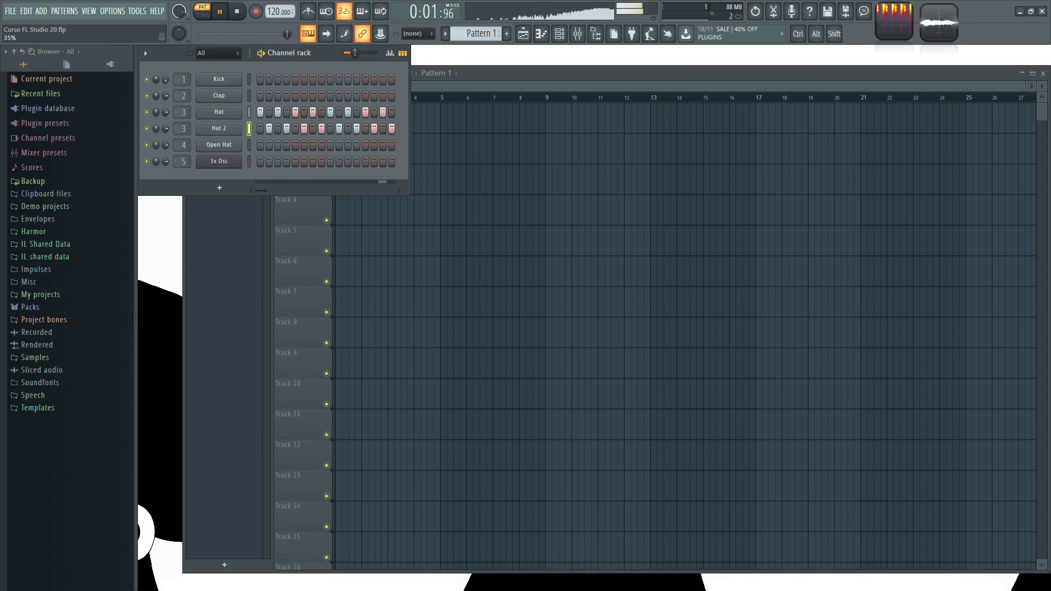
key("space")
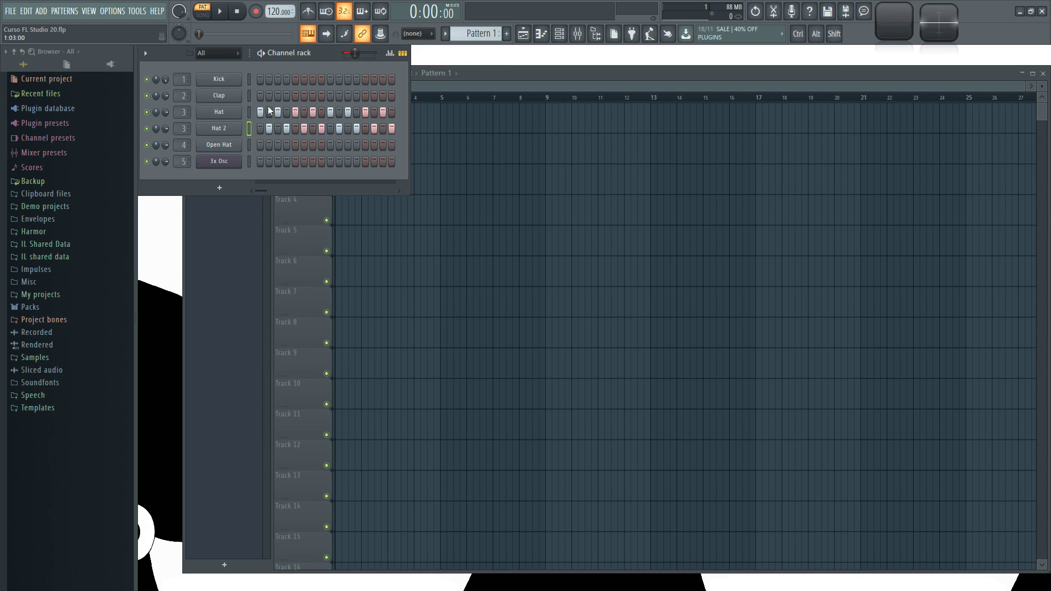
- Replace the hat steps with Hat 1–3 and 9–11, Hat 2 5–7 and 13–15, Open Hat 3, 7, 11 and 15, and play
mouse_move(258, 110)
left_mouse_down()
mouse_move(376, 110)
mouse_move(386, 126)
mouse_move(262, 127)
left_mouse_up()
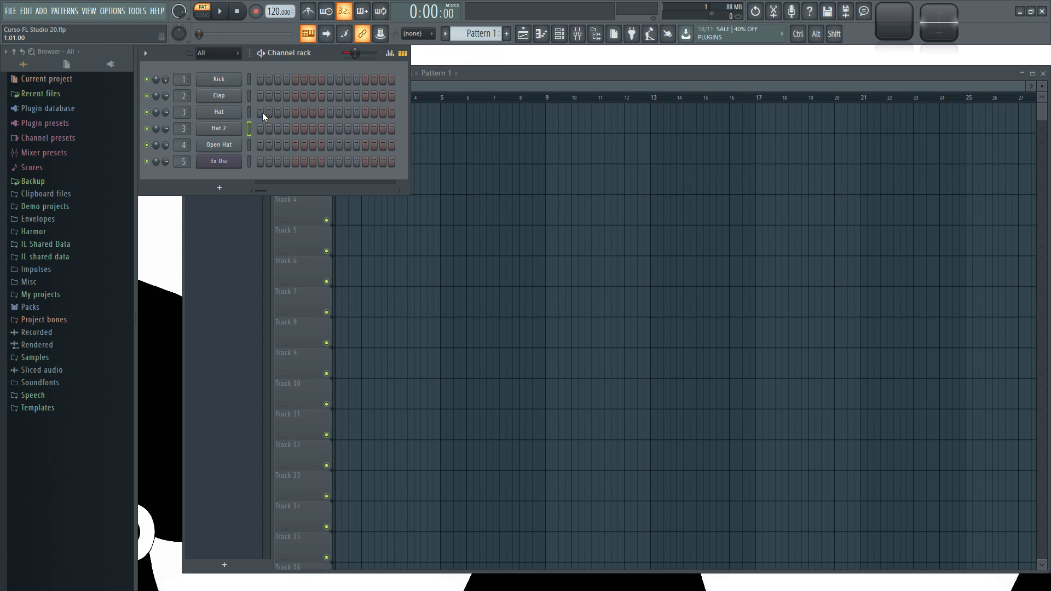
mouse_move(293, 127)
left_mouse_down()
mouse_move(347, 113)
mouse_move(381, 129)
left_mouse_up()
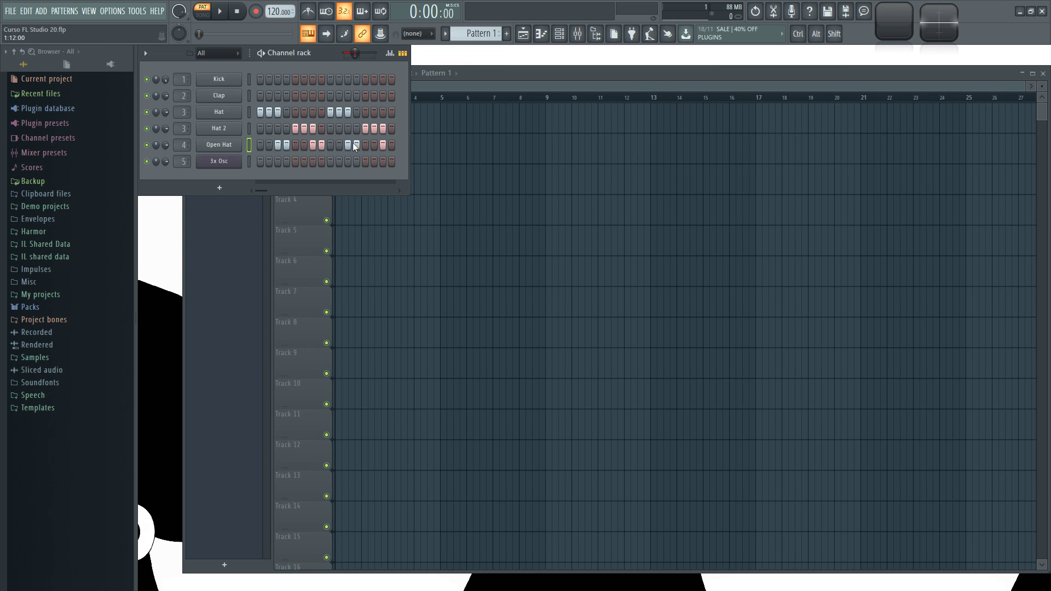
key("space")
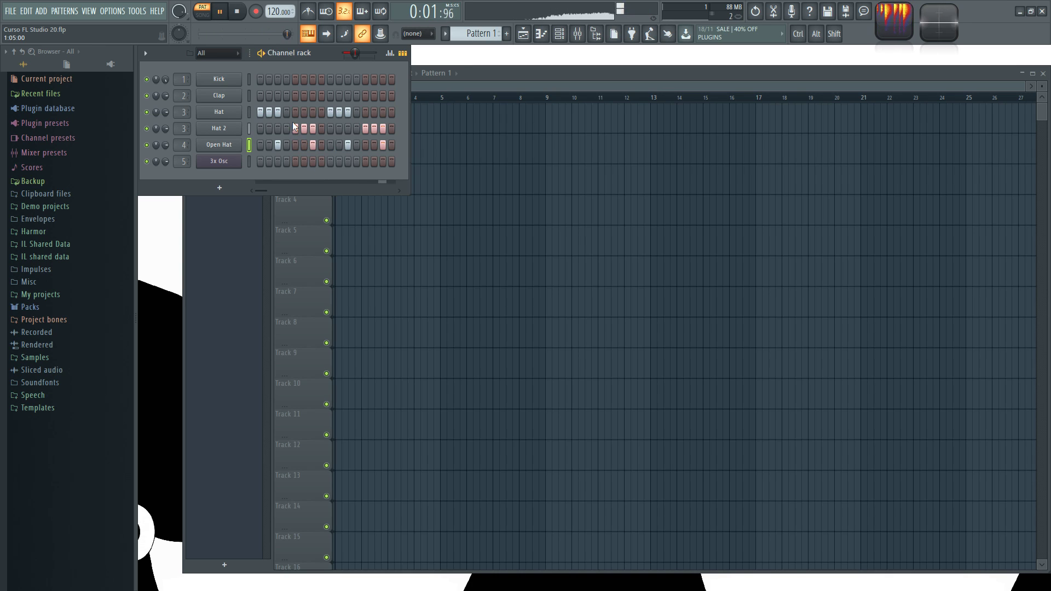
- Add steps 2, 3, 10 and 11 to Hat 2 while the groove plays, and stop playback
left_click(276, 127)
left_click(271, 127)
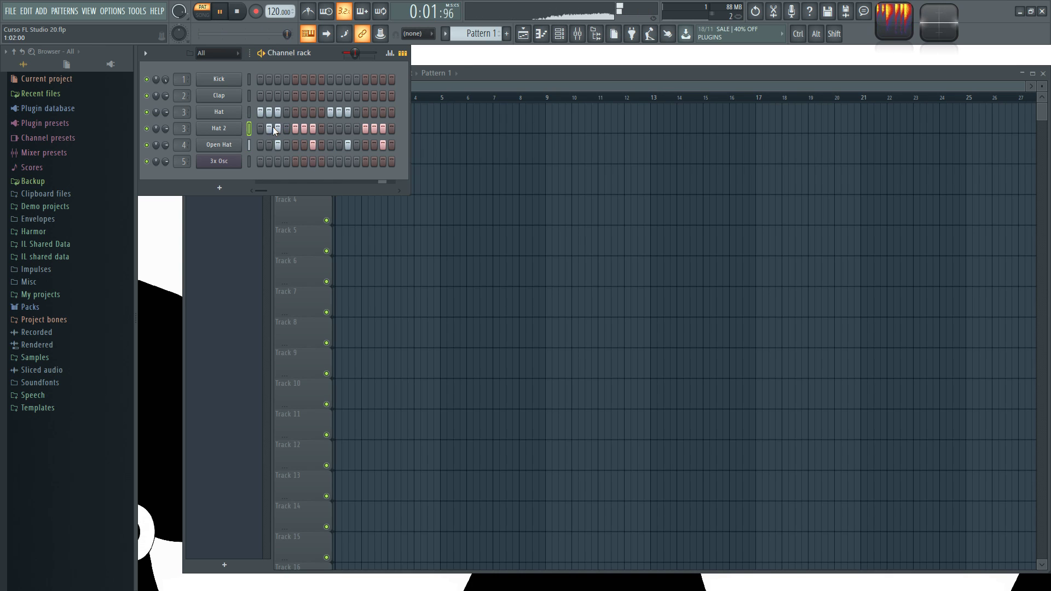
left_click(304, 112)
left_click(304, 112)
left_click(340, 128)
left_click(348, 128)
key("space")
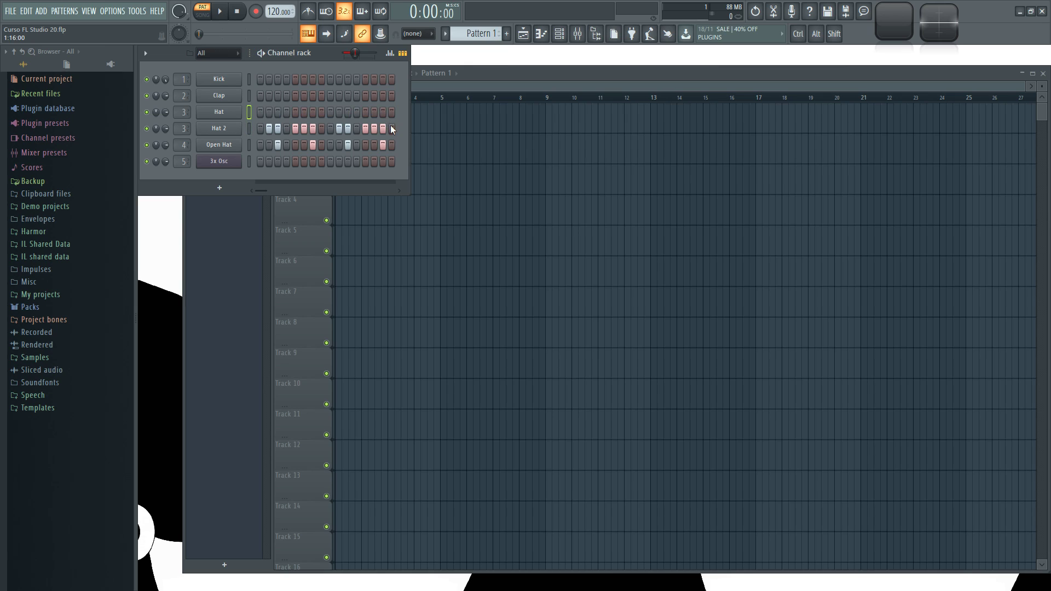
- Clear all remaining hat steps and audition a C5 note on the 3x Osc channel
left_click_drag(391, 128, 268, 148)
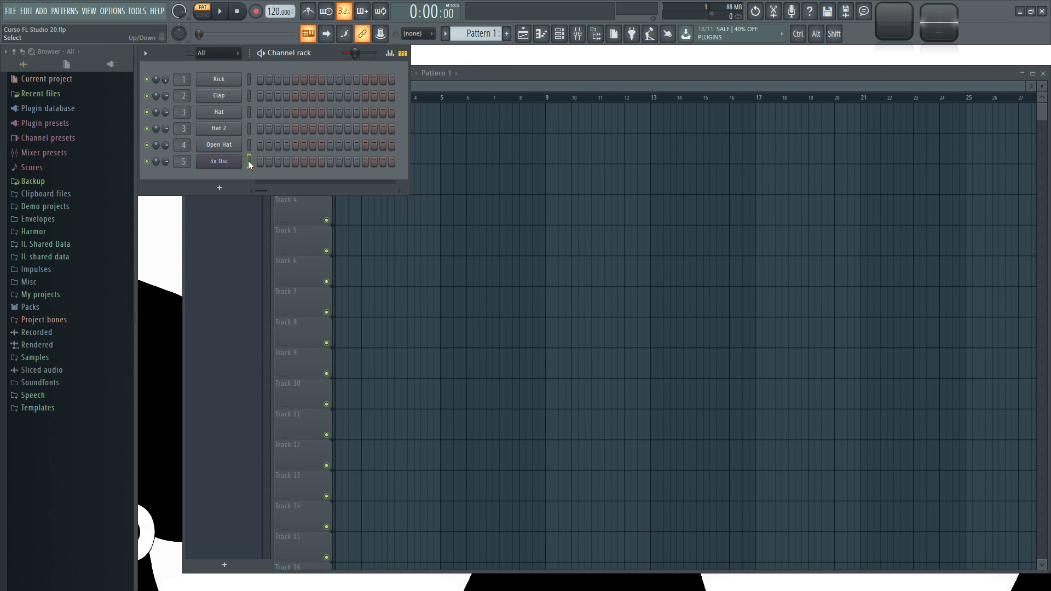
key("z")
key("z")
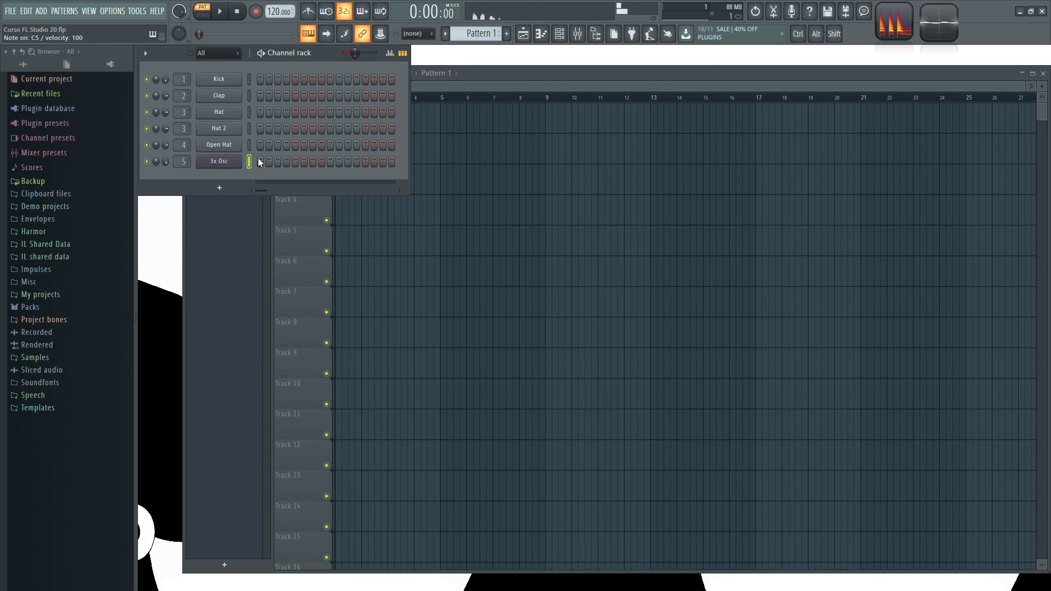
- Lower the main swing to its minimum, fill all 16 steps of the 3x Osc channel and play them
left_click_drag(358, 53, 344, 53)
key("z")
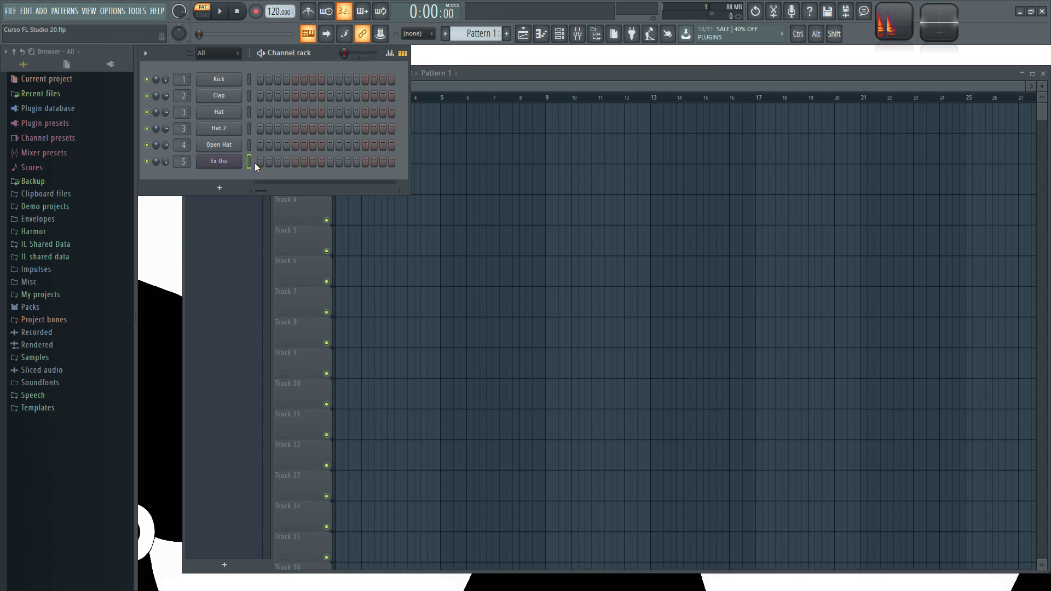
left_click_drag(255, 162, 514, 162)
key("z")
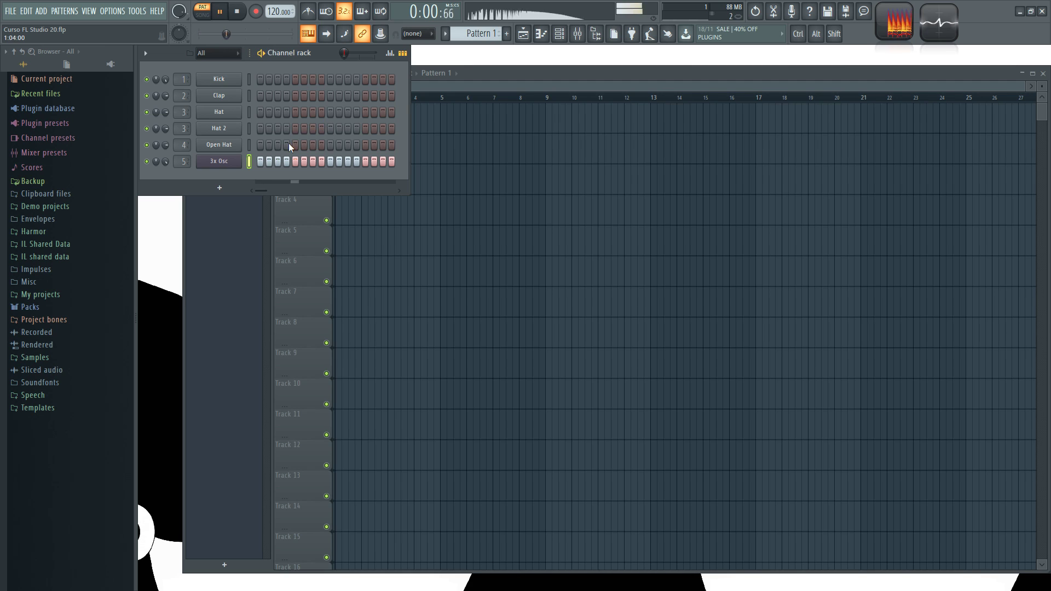
- Open the 3x Osc steps in the piano roll and lengthen all the C5 notes to a full step each
right_click(233, 166)
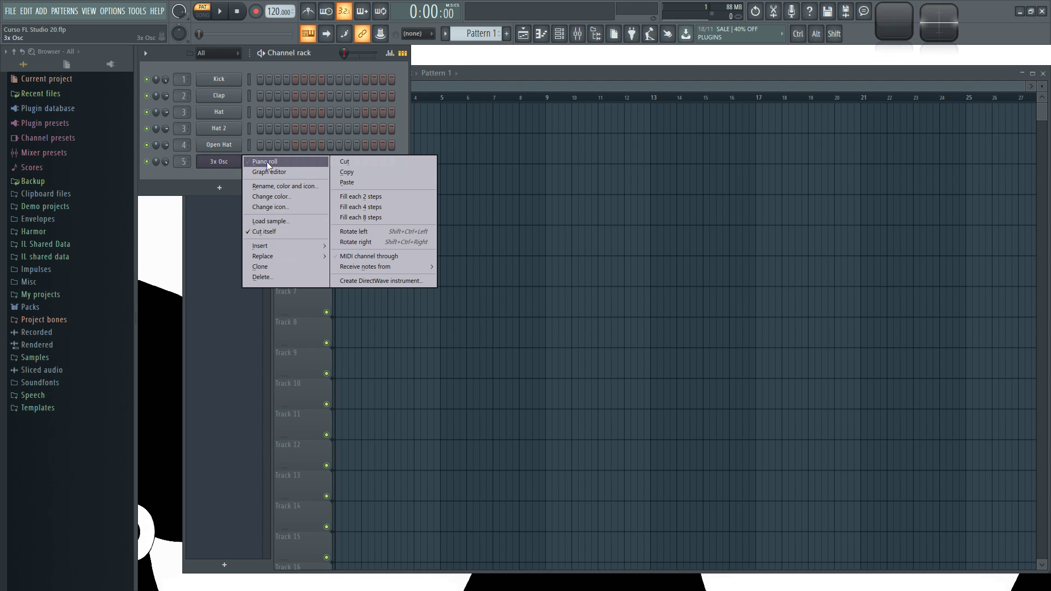
left_click(267, 162)
left_click_drag(704, 290, 107, 164)
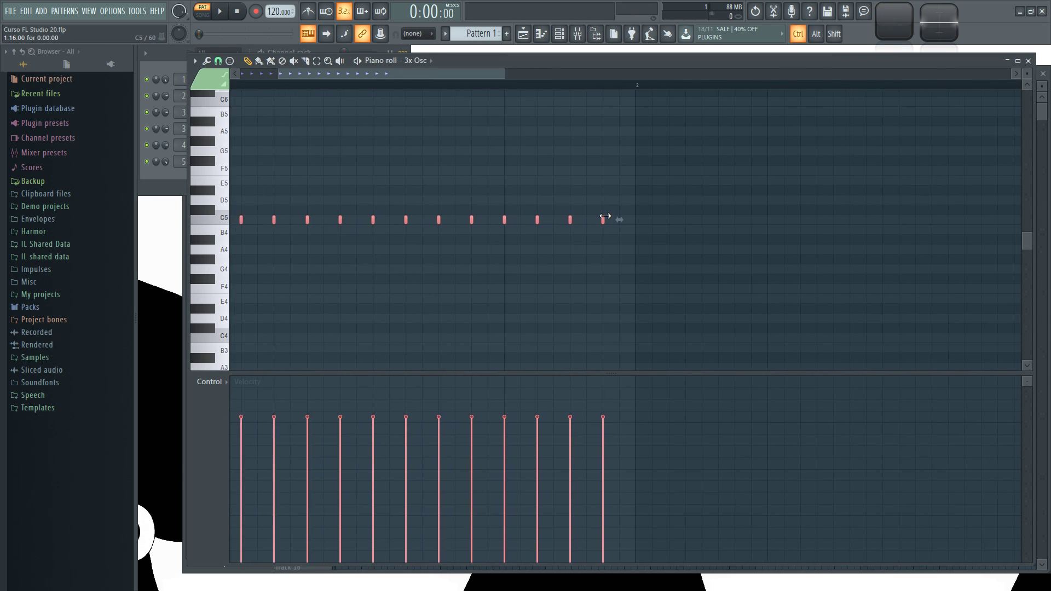
left_click_drag(627, 222, 610, 221)
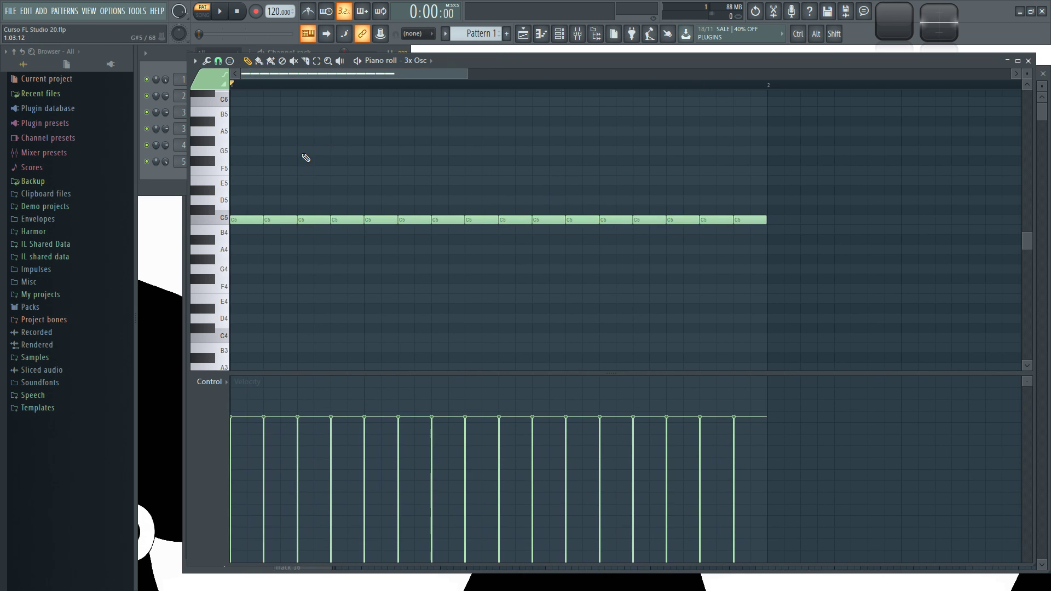
- Play the lengthened 3x Osc notes and move the piano roll down to uncover the channel rack
key("space")
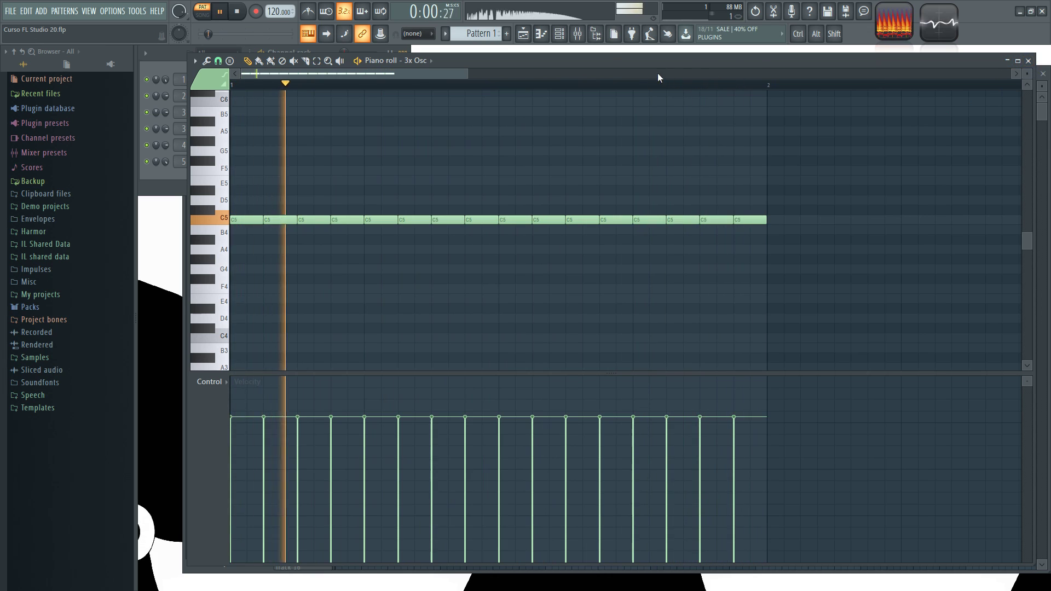
left_click_drag(601, 55, 579, 82)
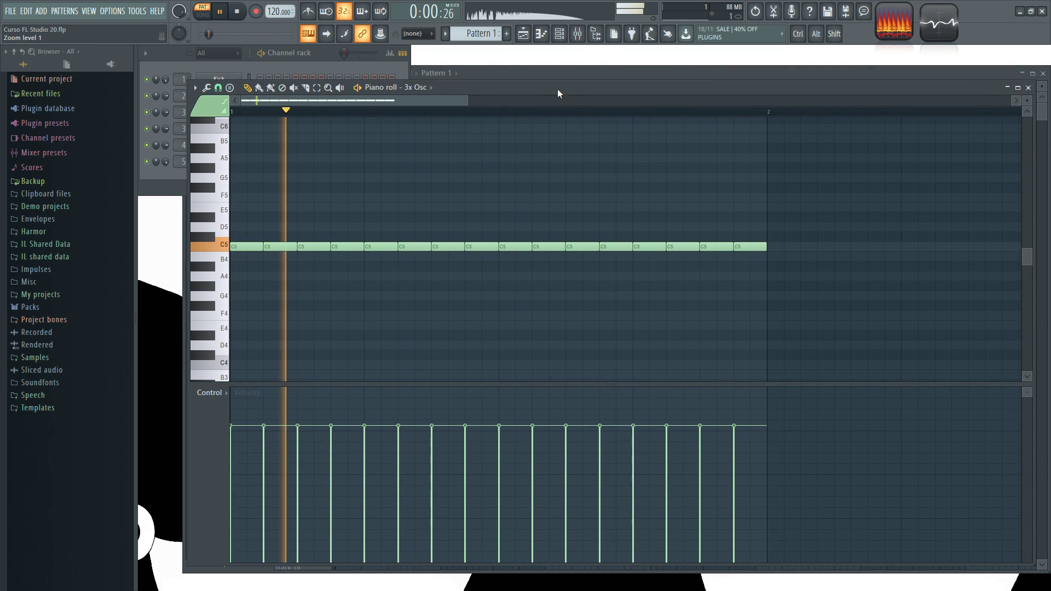
key("space")
- Raise the main swing to about 29% and play the 3x Osc notes repeatedly to hear its effect
left_click(348, 59)
key("space")
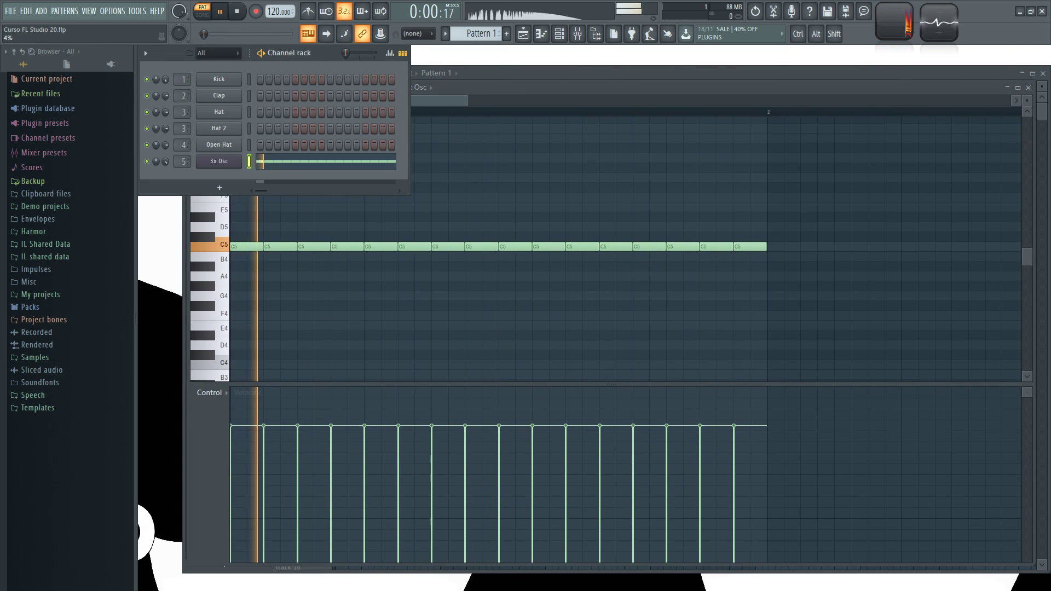
mouse_move(361, 53)
left_mouse_down()
mouse_move(375, 53)
mouse_move(354, 53)
left_mouse_up()
key("space")
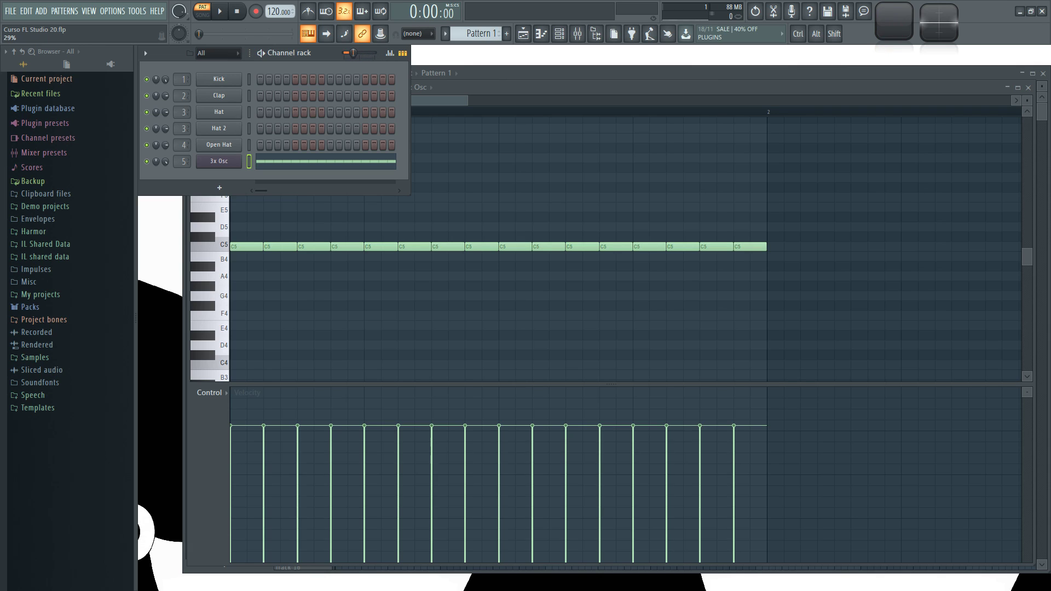
key("space")
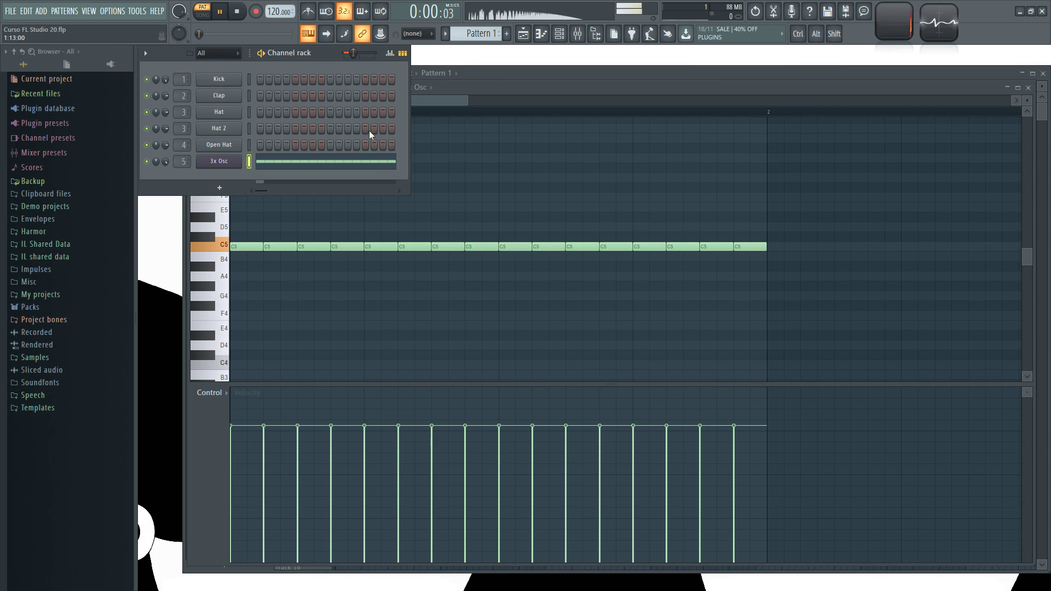
key("space")
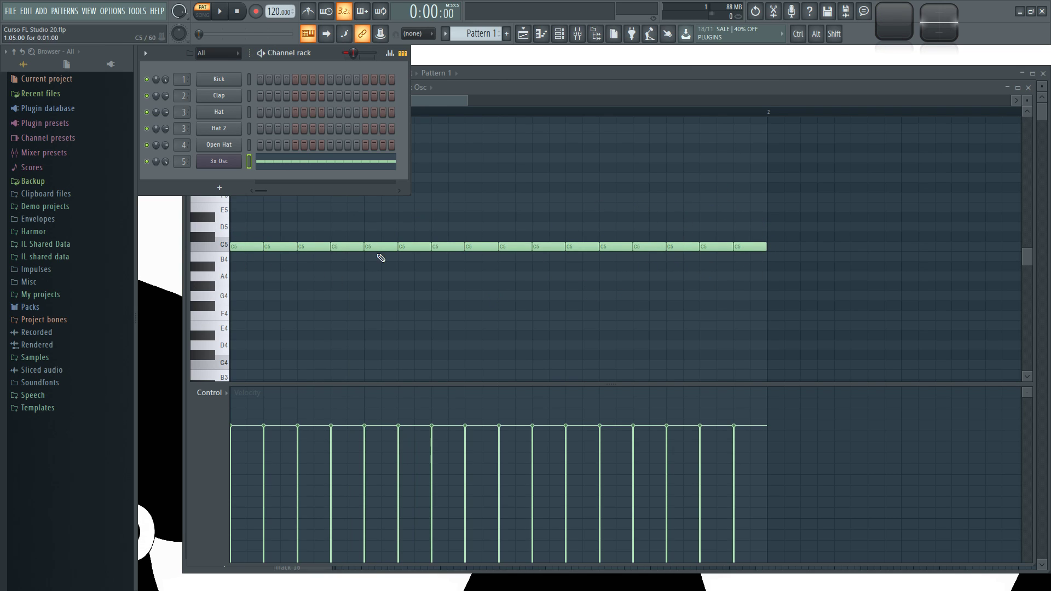
key("space")
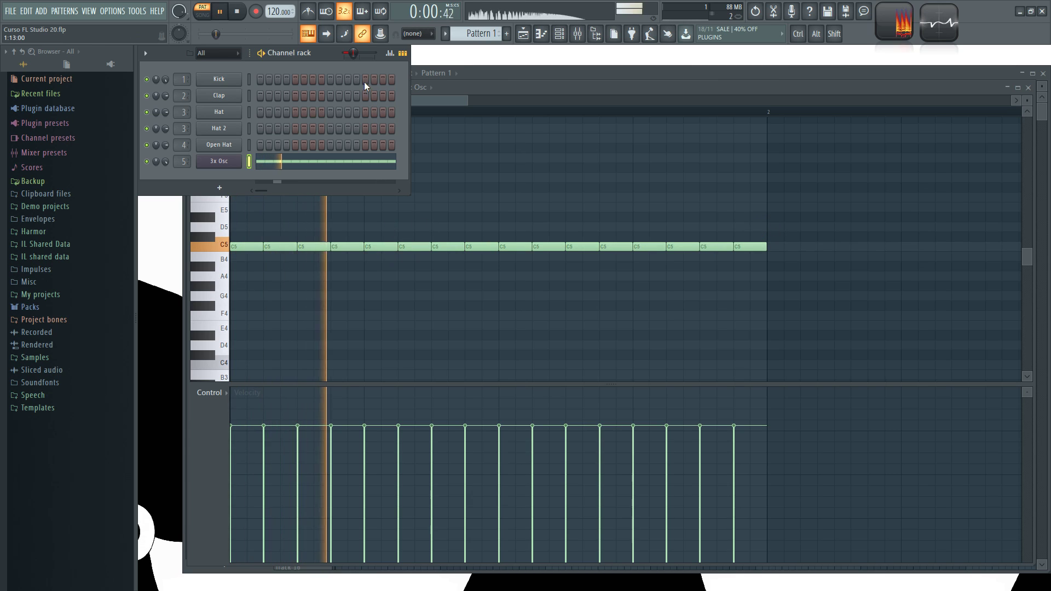
- Stop playback, lower the main swing slightly and play the hat, open hat and 3x Osc parts together
key("space")
left_click_drag(378, 56, 356, 58)
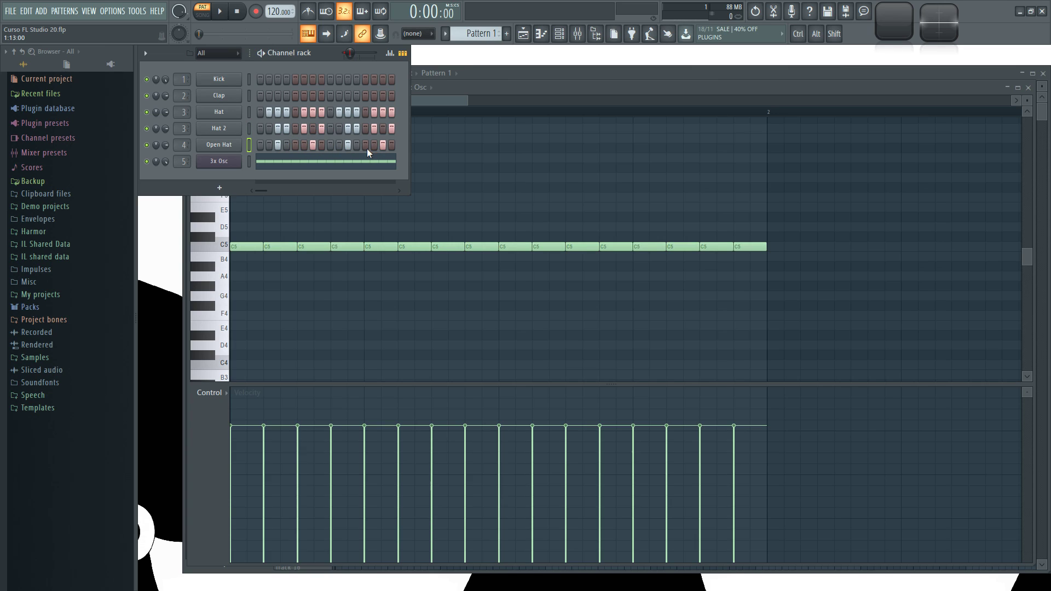
key("space")
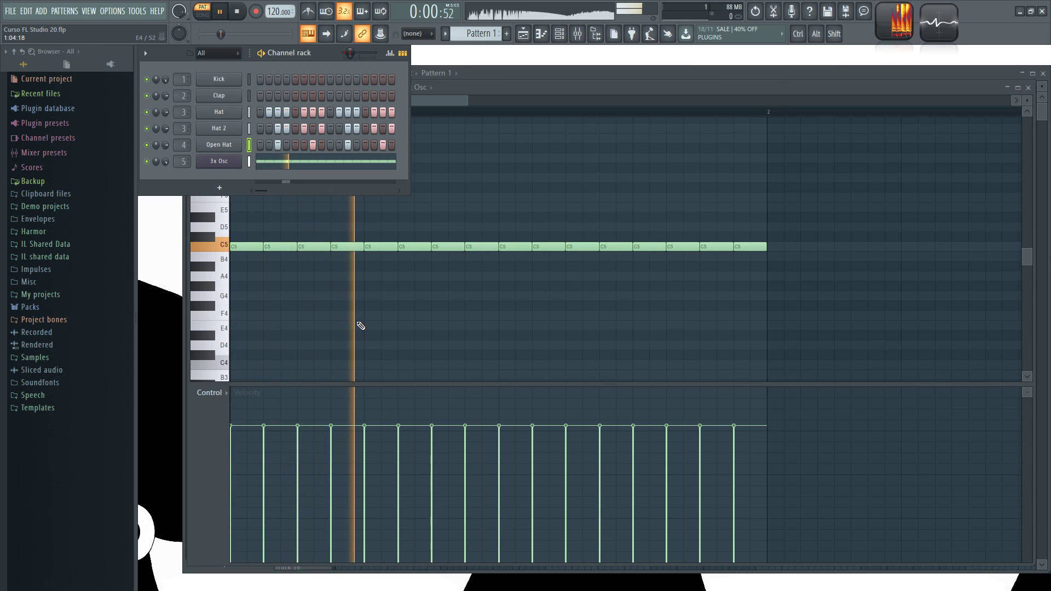
key("space")
- Raise the main swing and play the combined hats and 3x Osc notes to compare the groove
left_click_drag(349, 52, 362, 53)
key("space")
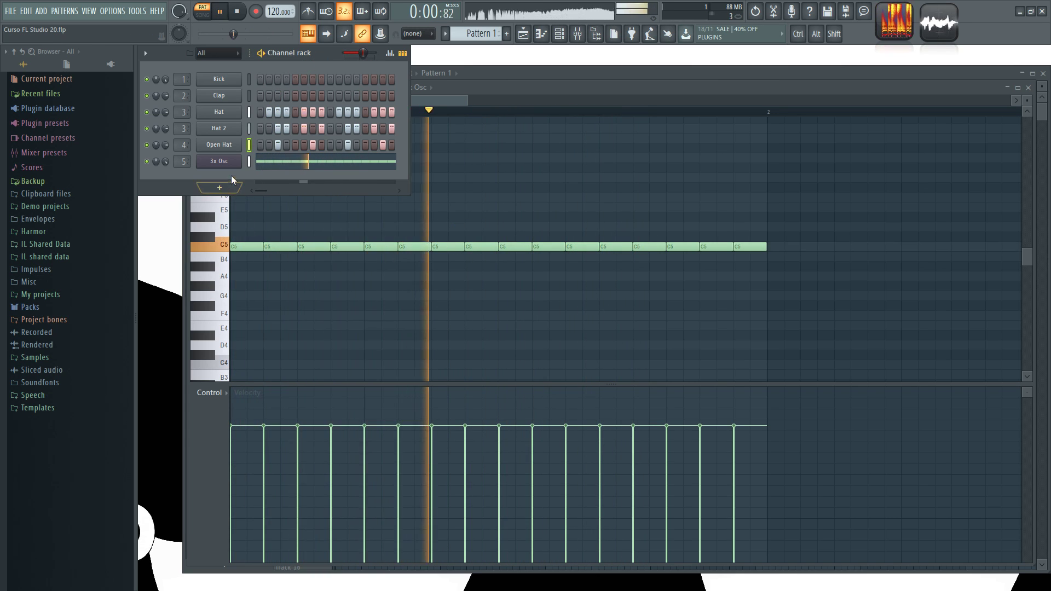
key("space")
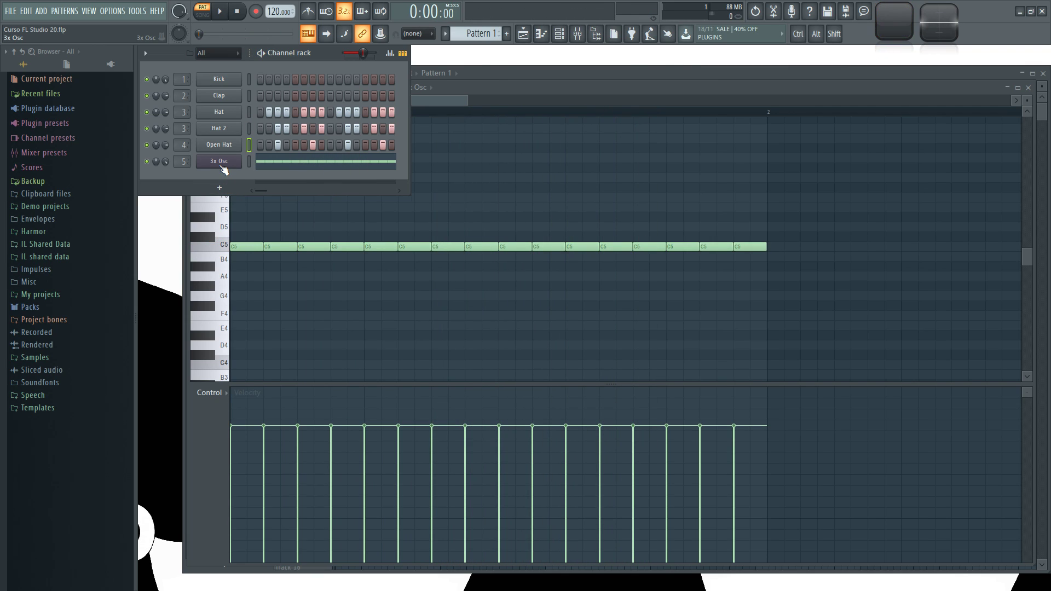
- Open the 3x Osc channel's miscellaneous settings, where its time and swing mix controls are
left_click(222, 166)
left_click(473, 129)
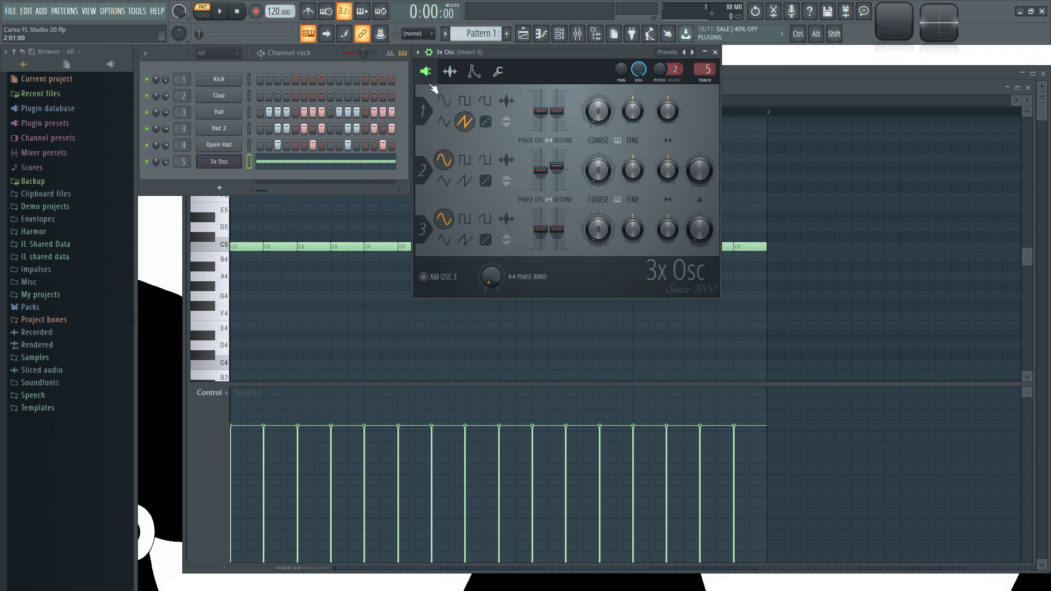
left_click(430, 54)
left_click(432, 54)
left_click(499, 72)
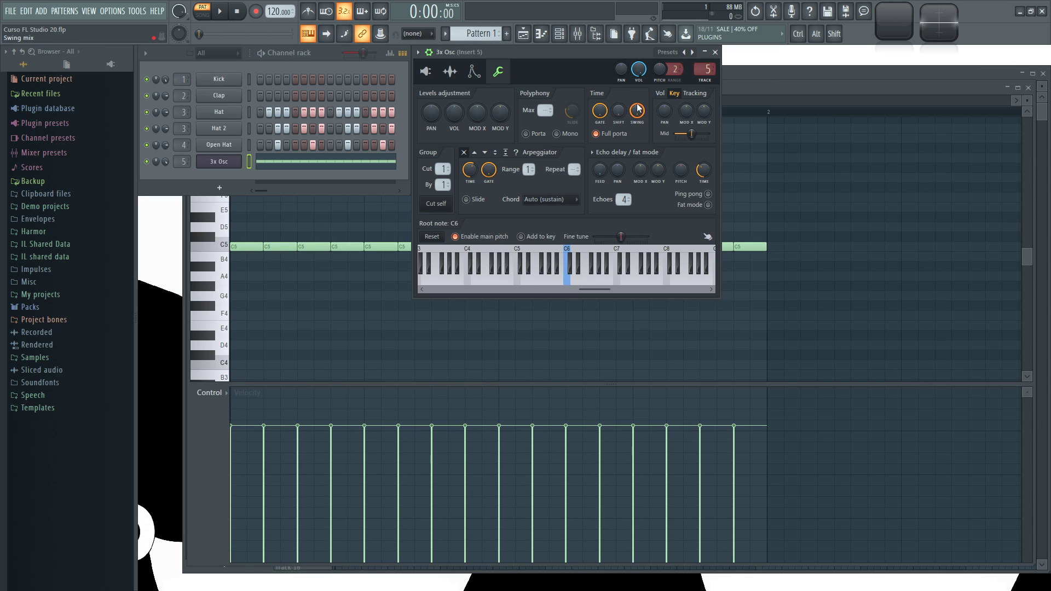
- Set the 3x Osc channel's swing mix to 0% and play the pattern with the swung hats
left_click_drag(639, 113, 637, 113)
mouse_move(636, 113)
left_mouse_down()
mouse_move(637, 132)
mouse_move(639, 115)
left_mouse_up()
key("space")
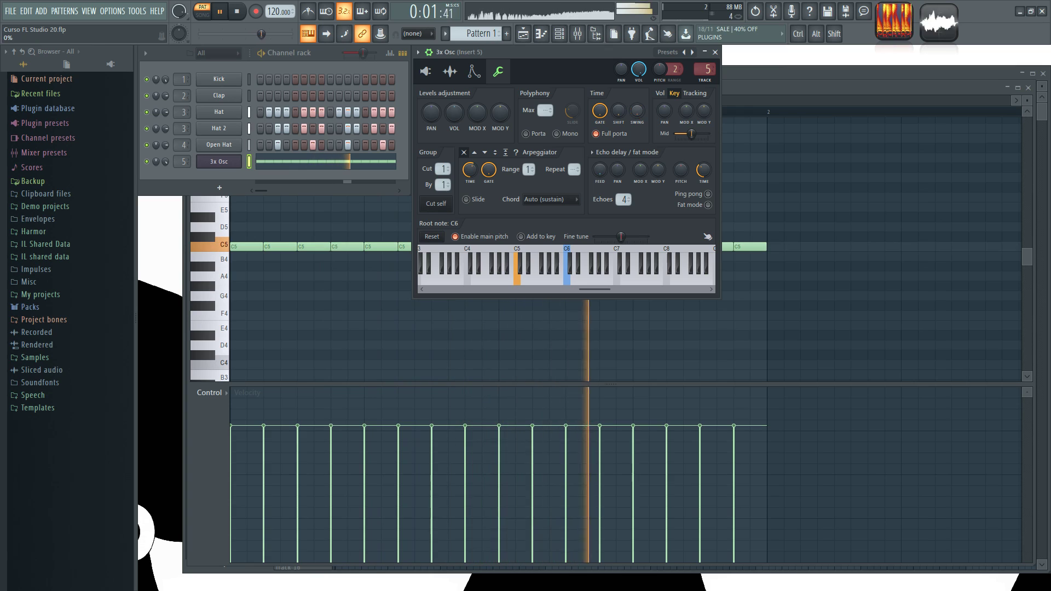
key("space")
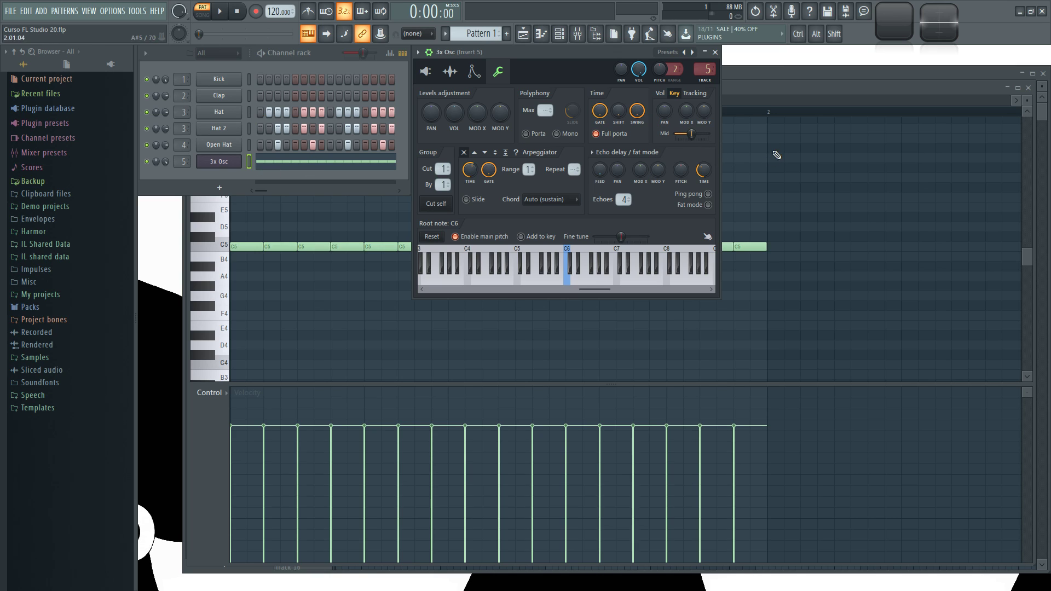
- Play the pattern with the 3x Osc swing mix at minimum, restoring the mix to full during playback
left_click_drag(637, 111, 641, 118)
key("space")
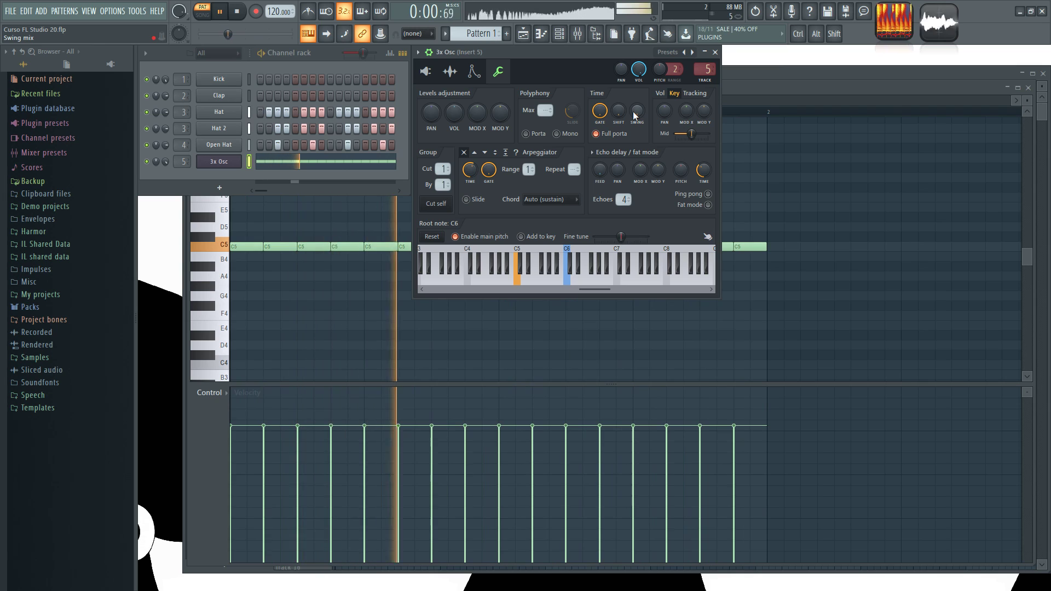
left_click_drag(635, 115, 635, 58)
key("space")
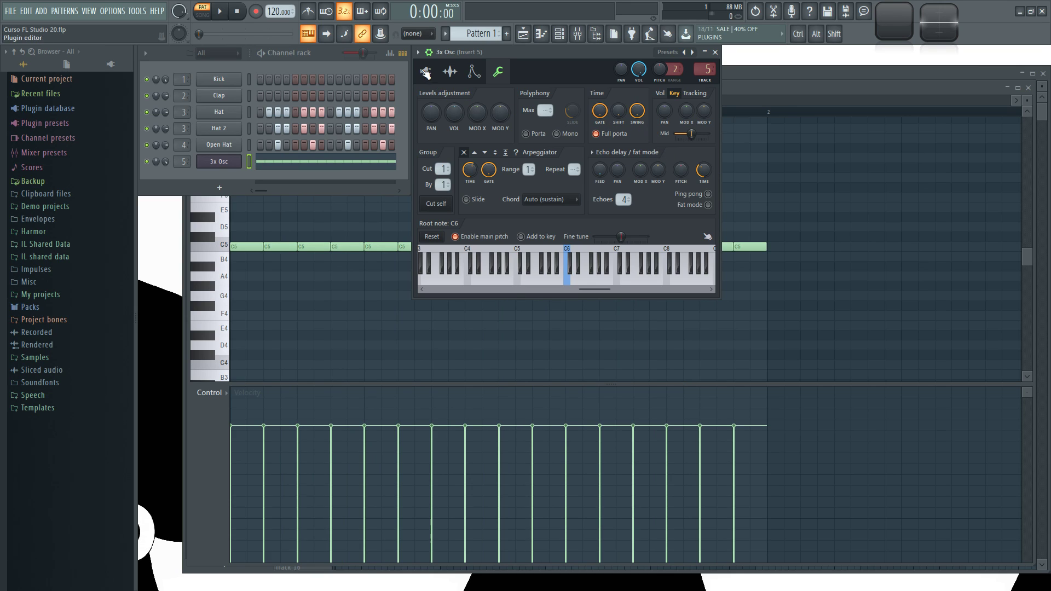
- Return 3x Osc to its oscillator view, close it and lower the main swing to 14%
left_click(425, 71)
left_click(716, 52)
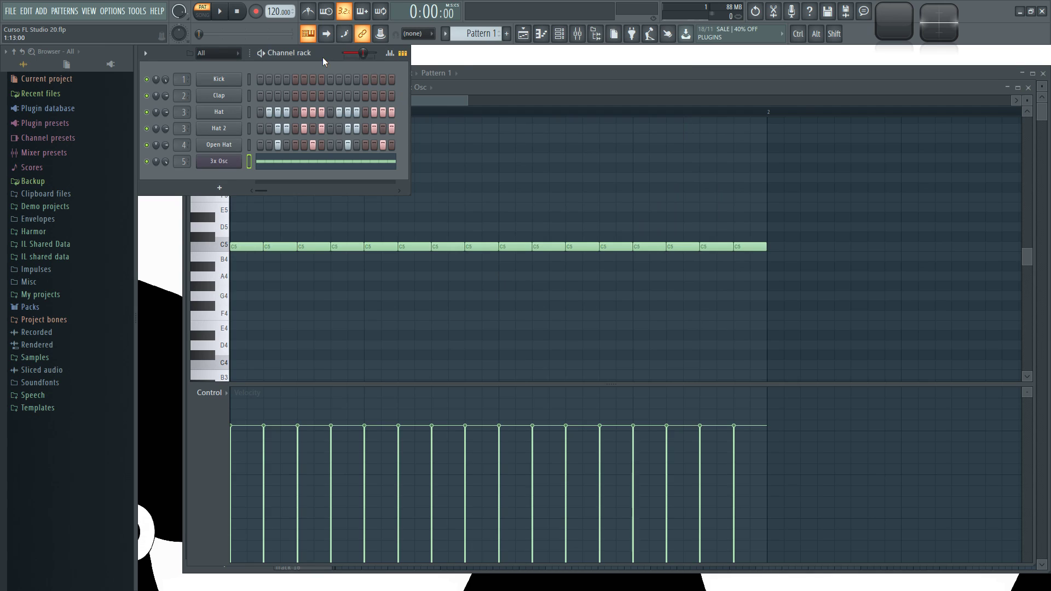
left_click_drag(363, 53, 352, 53)
mouse_move(352, 53)
left_mouse_down()
mouse_move(372, 53)
mouse_move(348, 53)
left_mouse_up()
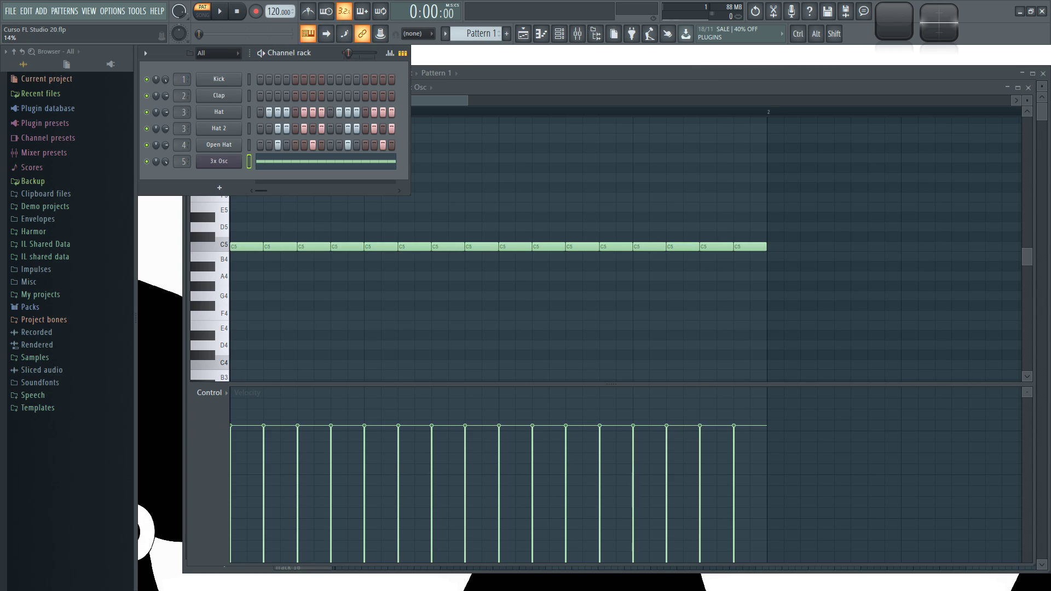